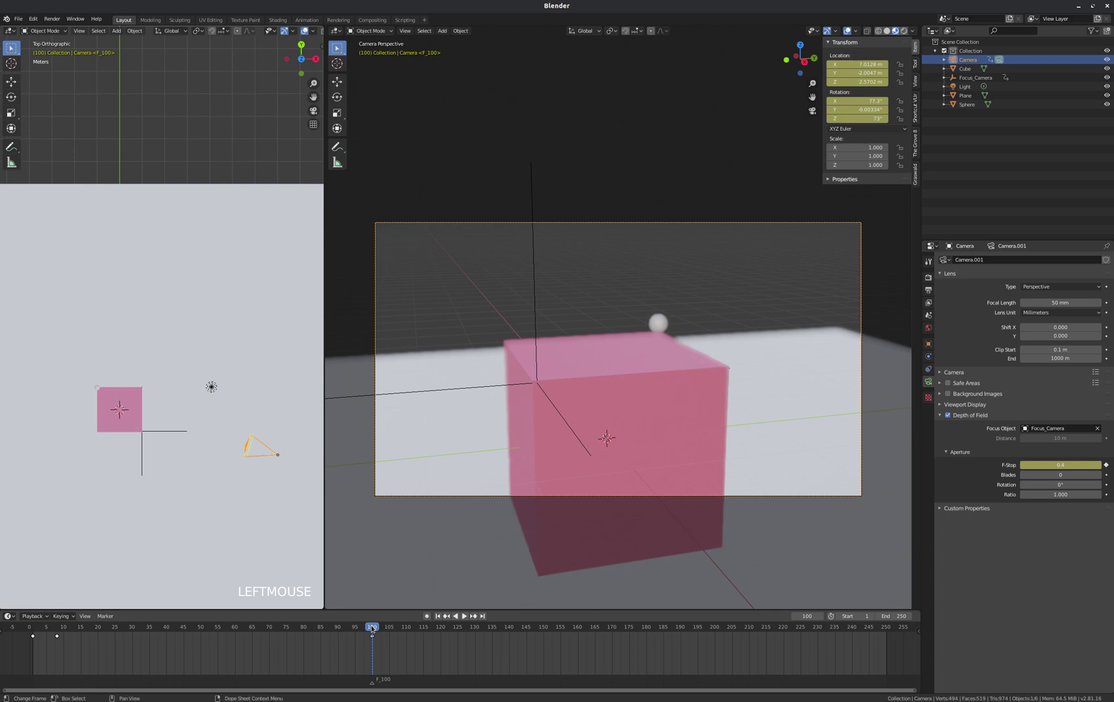
# - Scrub the animation to review the focus target and the first camera's shot at frames 1 and 100
pyautogui.moveTo(372, 628); pyautogui.dragTo(33, 623)
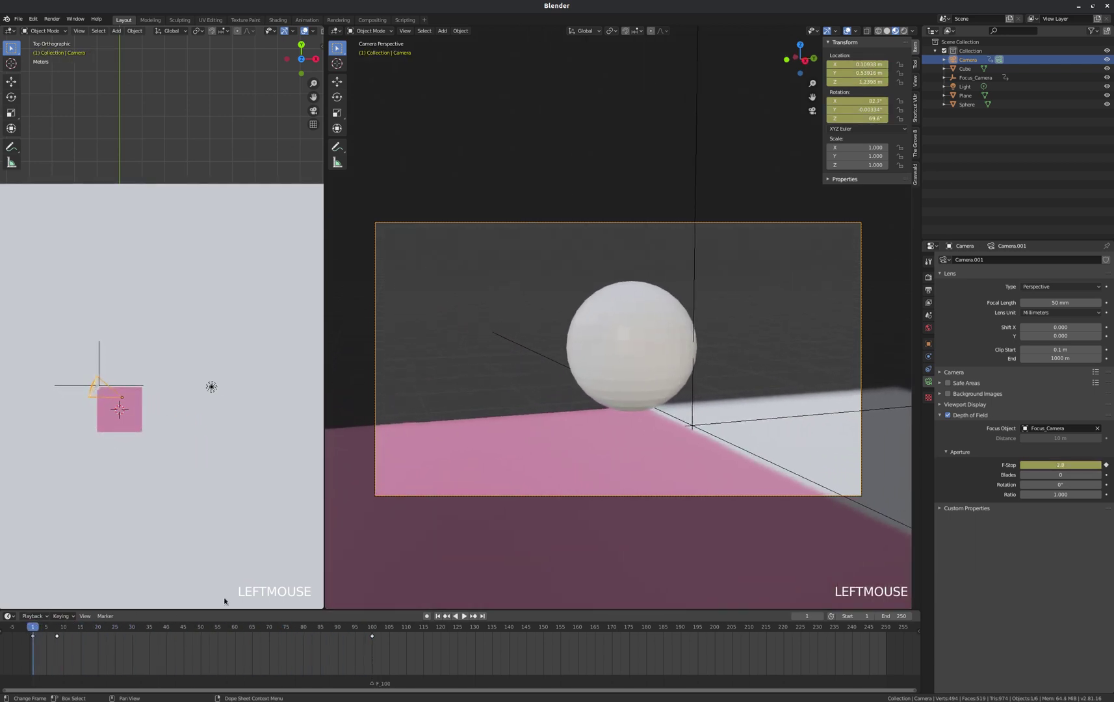
pyautogui.click(693, 399)
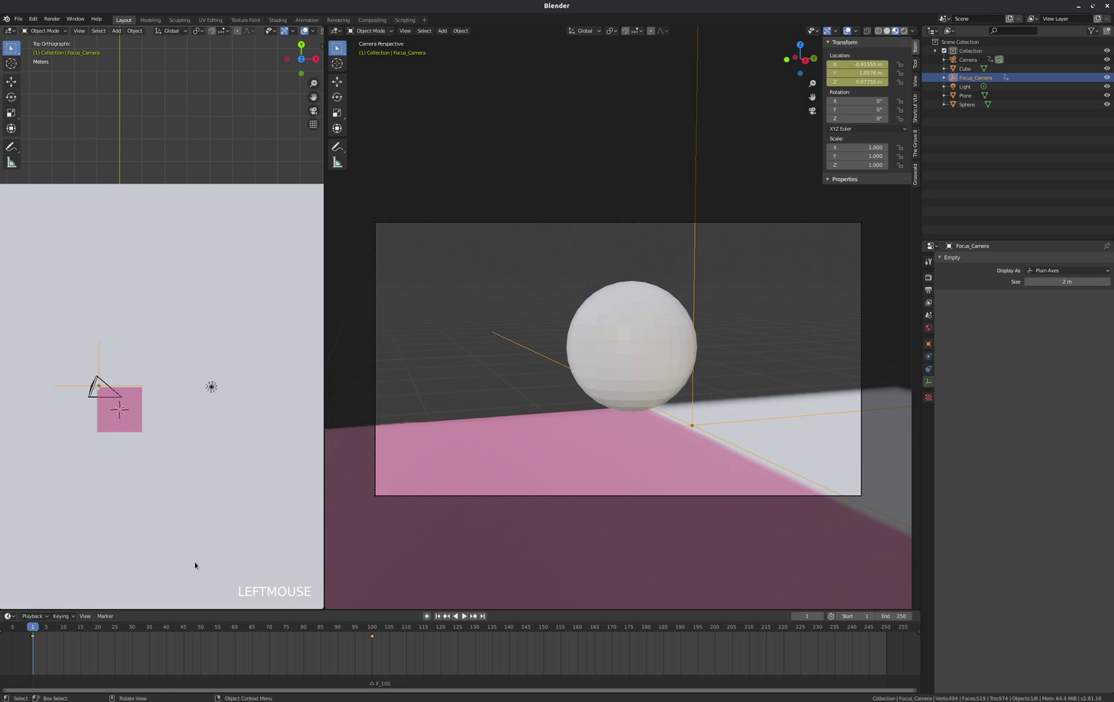
pyautogui.moveTo(31, 628); pyautogui.dragTo(372, 626)
pyautogui.doubleClick(376, 477)
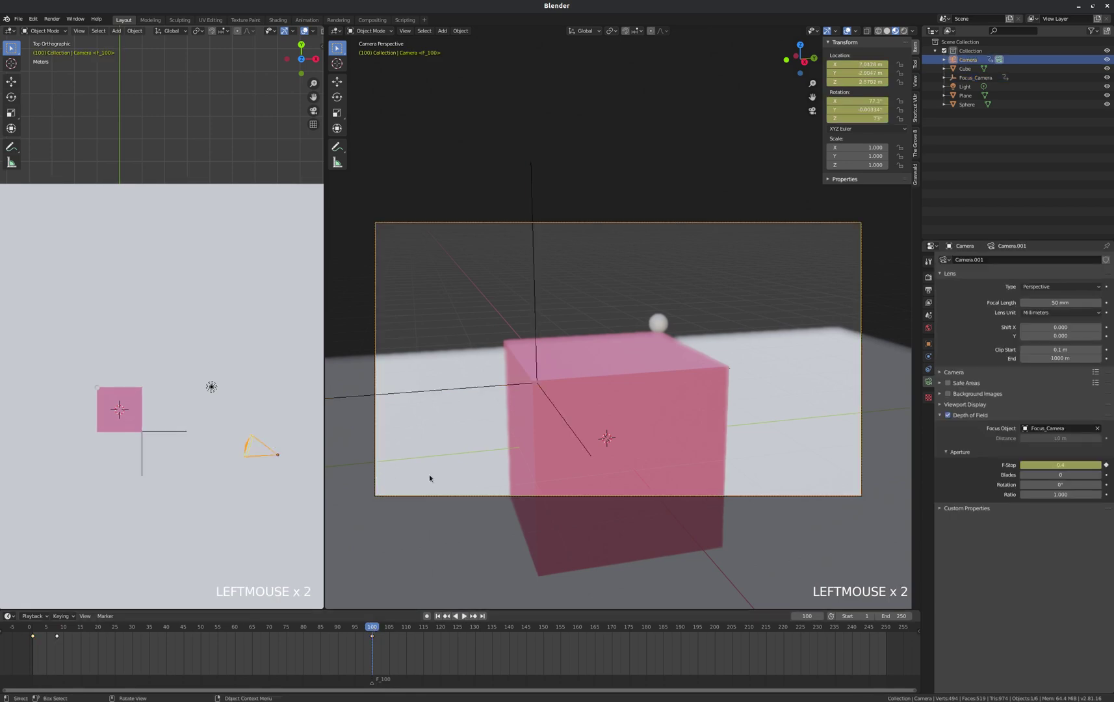
pyautogui.moveTo(375, 627)
pyautogui.mouseDown()
pyautogui.moveTo(32, 629)
pyautogui.moveTo(375, 624)
pyautogui.mouseUp()
pyautogui.click(372, 627)
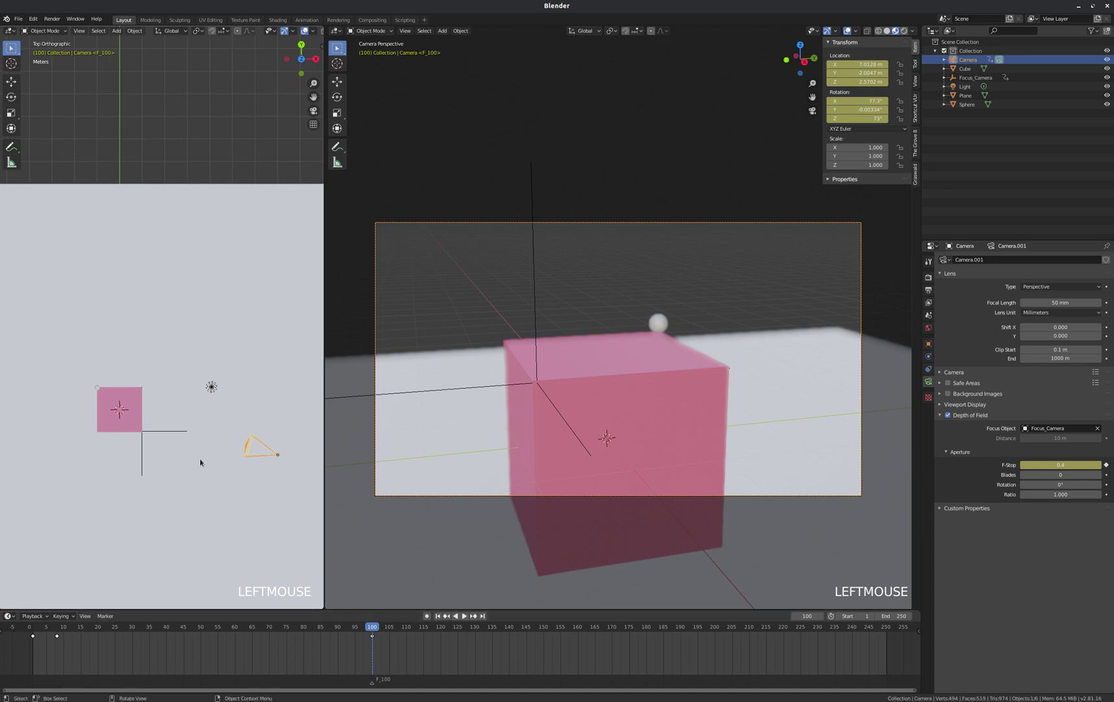
pyautogui.scroll(3, 212, 495)
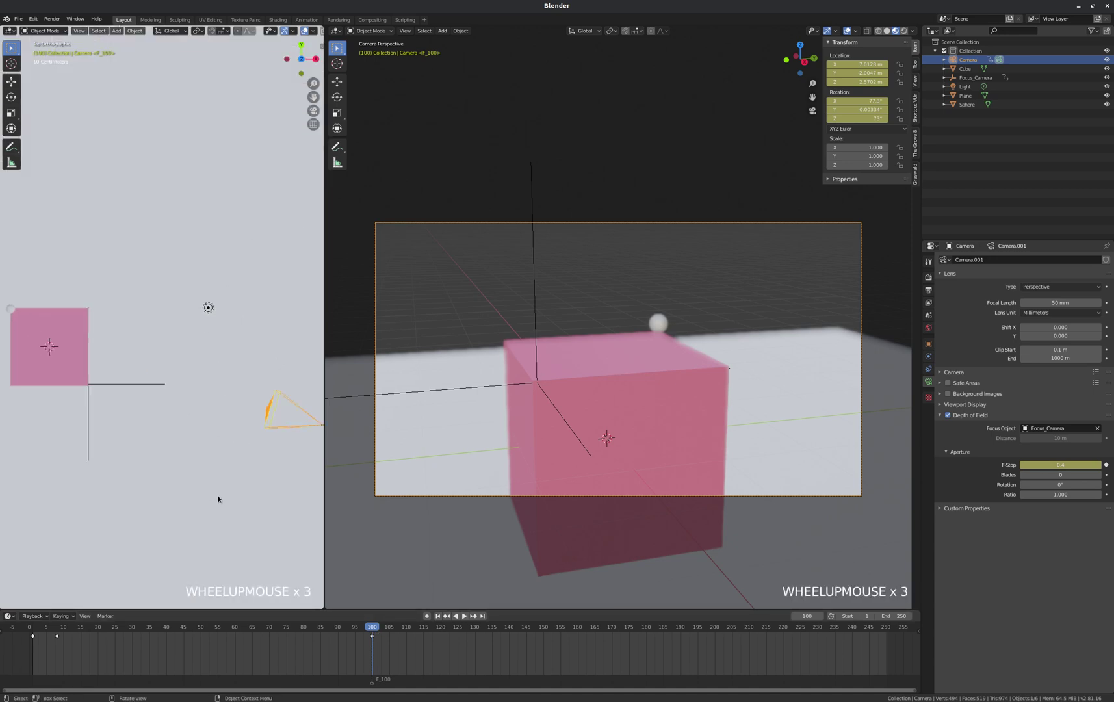
pyautogui.moveTo(395, 629); pyautogui.dragTo(372, 626)
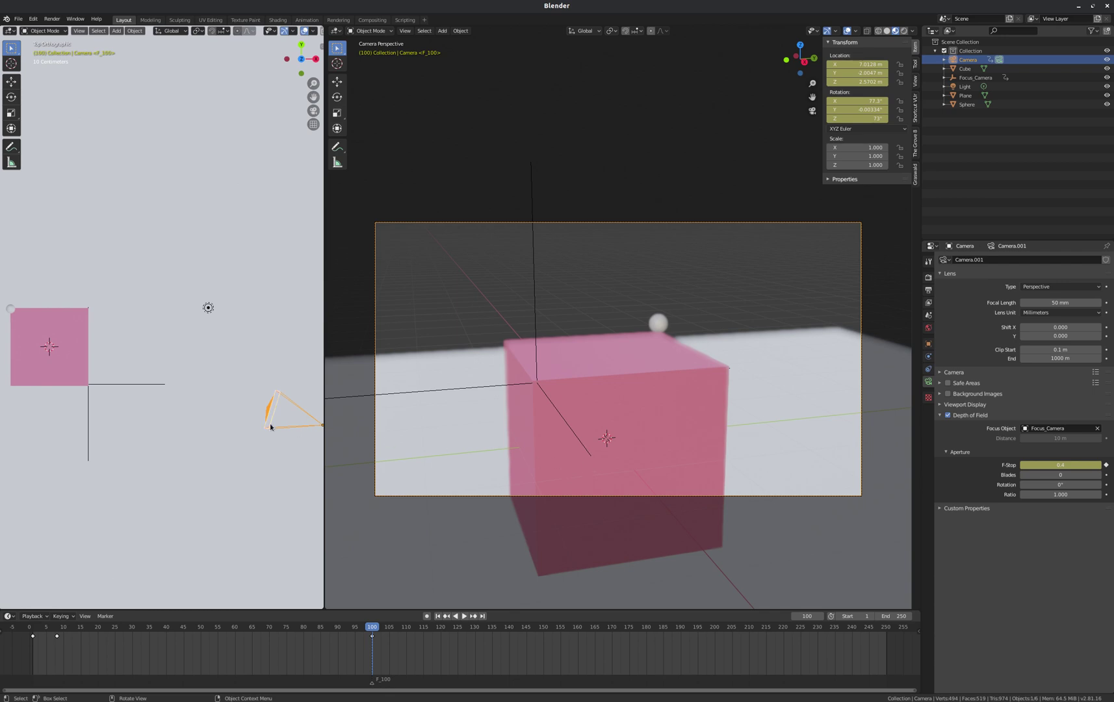
pyautogui.scroll(-1, 188, 456)
pyautogui.scroll(-2, 220, 409)
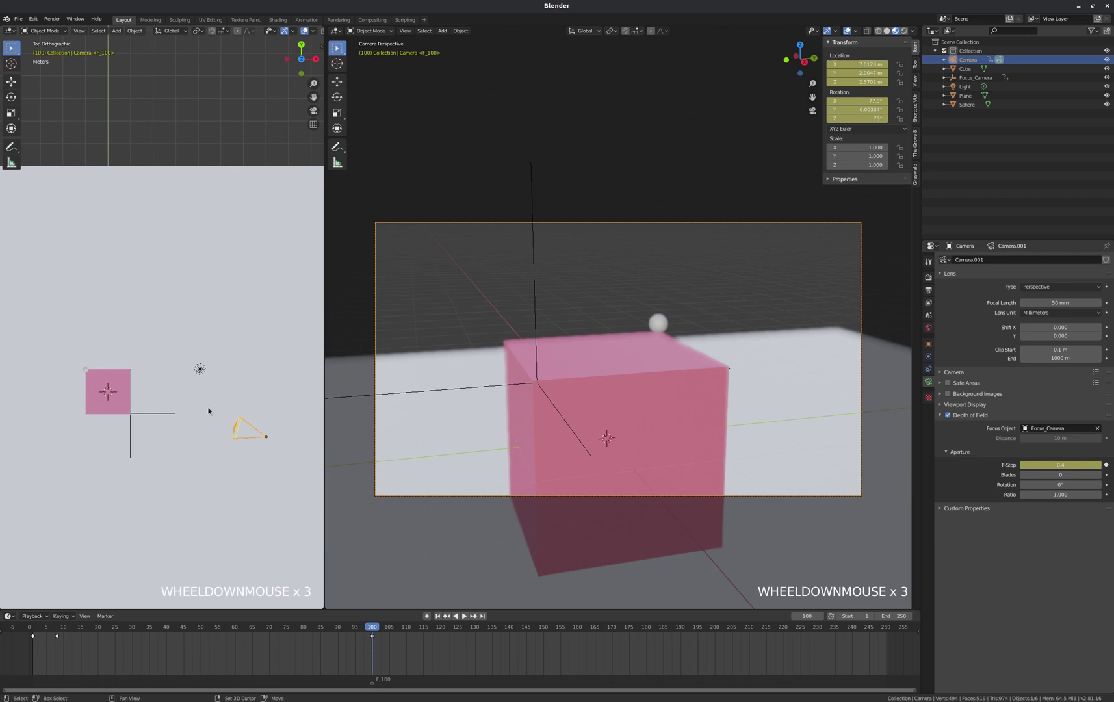
# - Add a second camera, move it out from the cube, and raise it to 2.25 m
pyautogui.hotkey('shift', 'a')
pyautogui.click(192, 402)
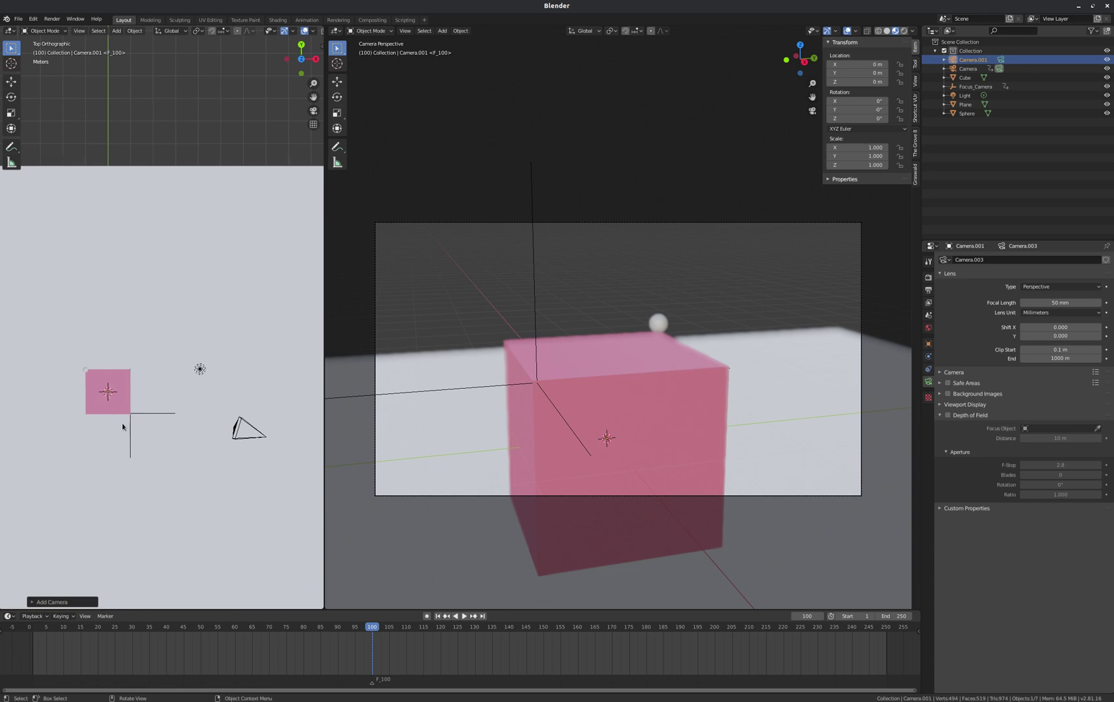
pyautogui.press('g')
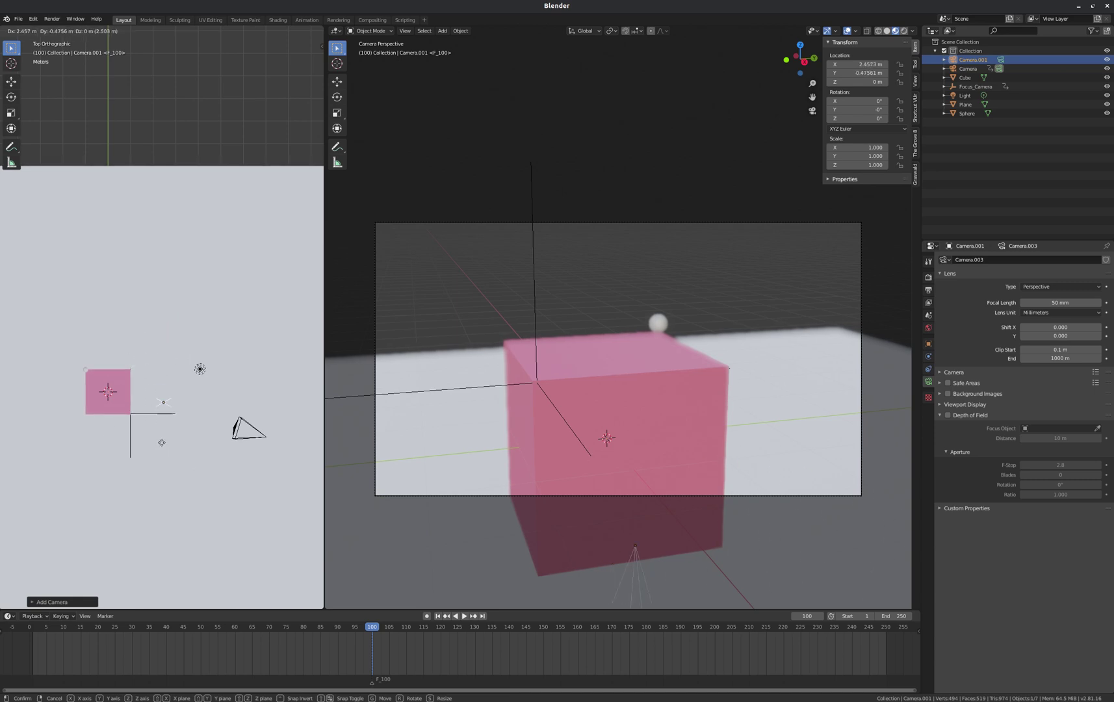
pyautogui.click(163, 436)
pyautogui.press('g')
pyautogui.press('z')
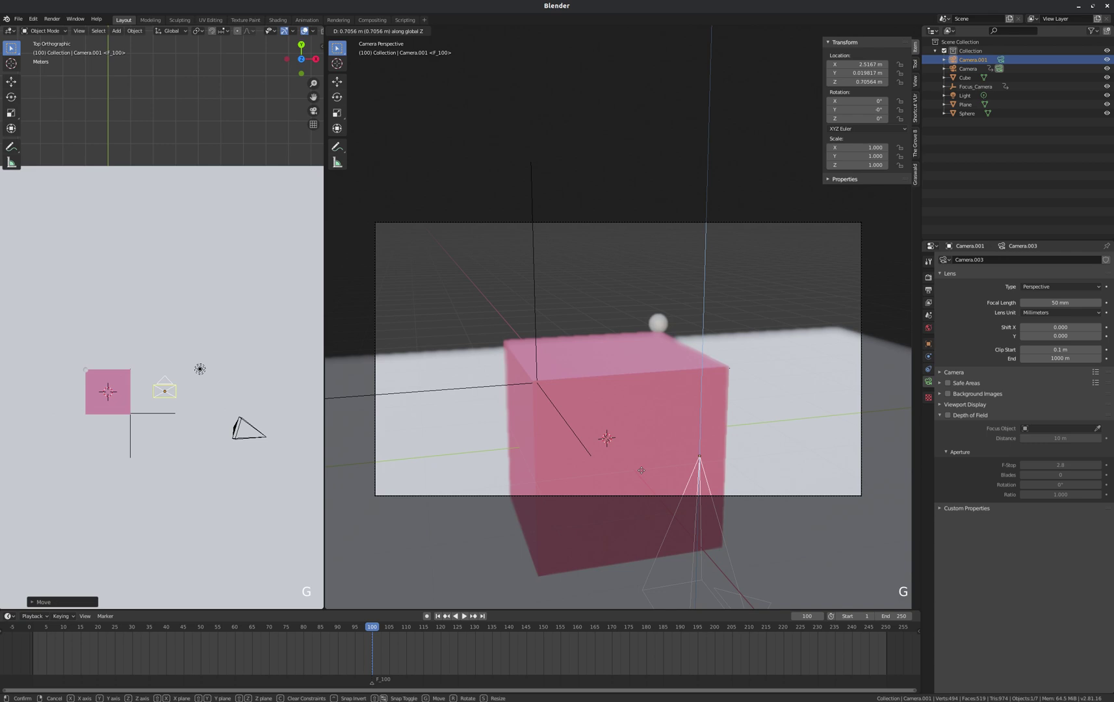
pyautogui.click(756, 354)
# - Rotate Camera.001 to 90.9° X and 73.2° Z and settle it at about X 7.04 m
pyautogui.press('r')
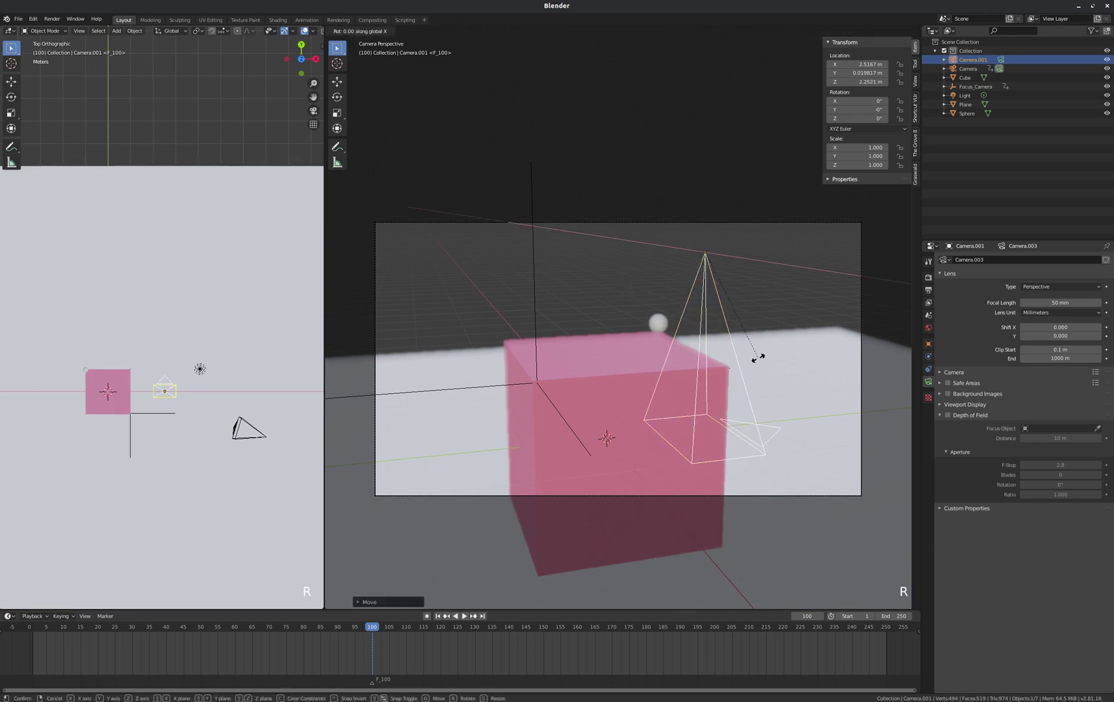
pyautogui.click(800, 203)
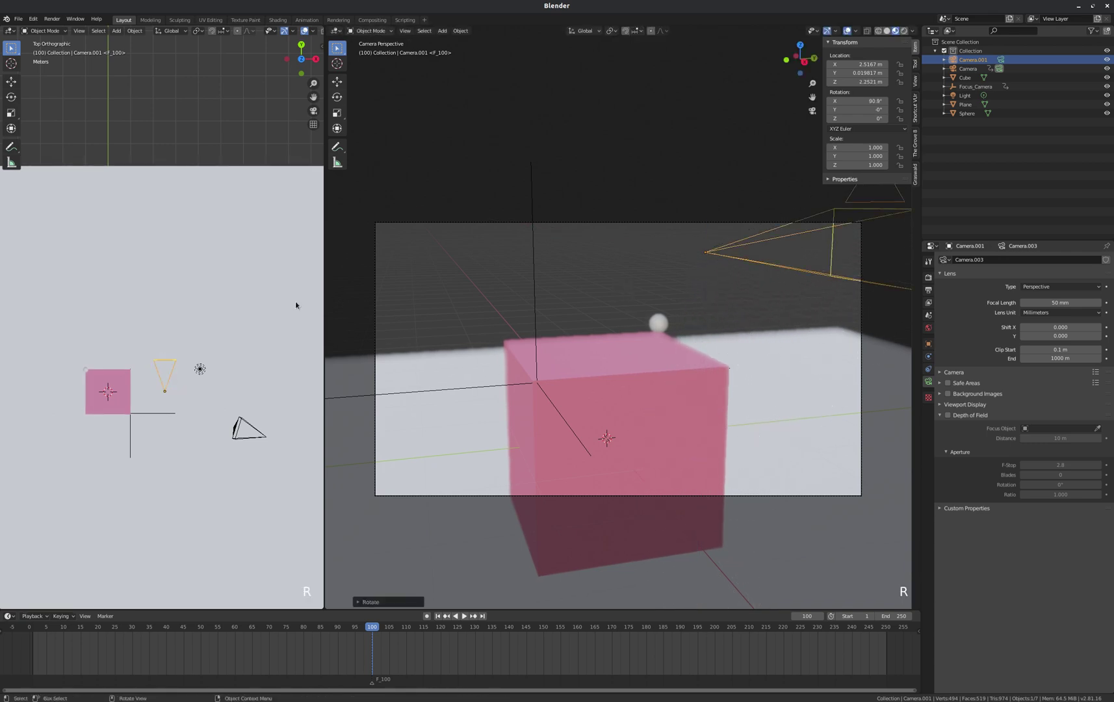
pyautogui.press('r')
pyautogui.click(133, 314)
pyautogui.press('g')
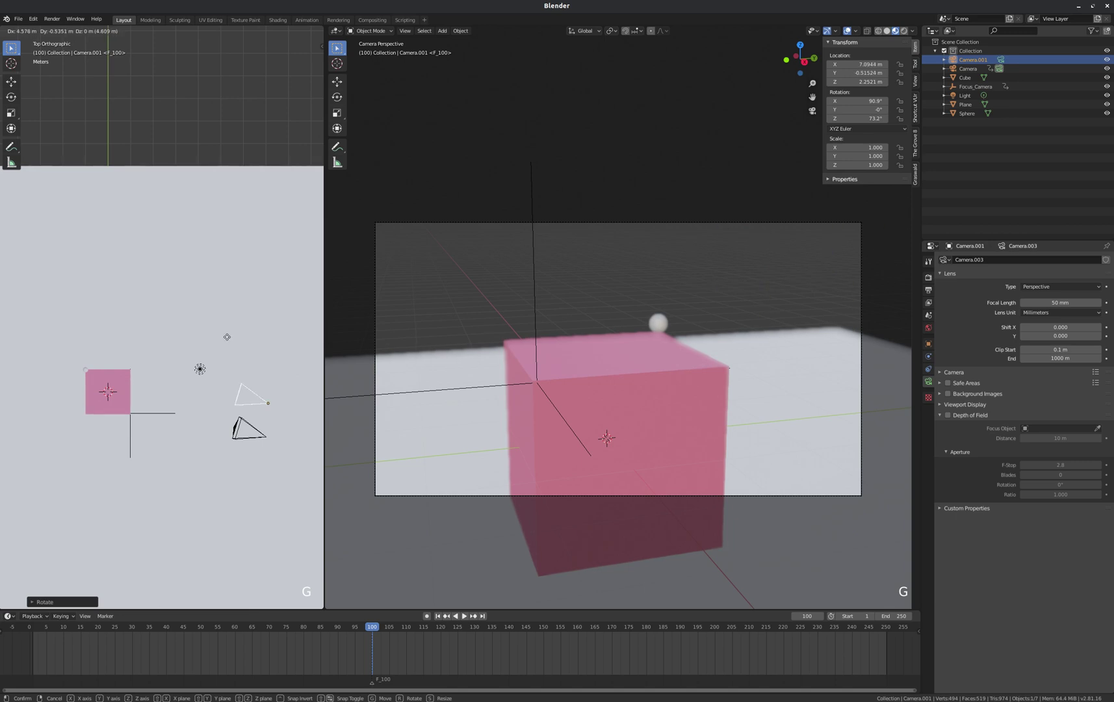
pyautogui.click(224, 337)
pyautogui.moveTo(225, 337); pyautogui.dragTo(267, 380, button='middle')
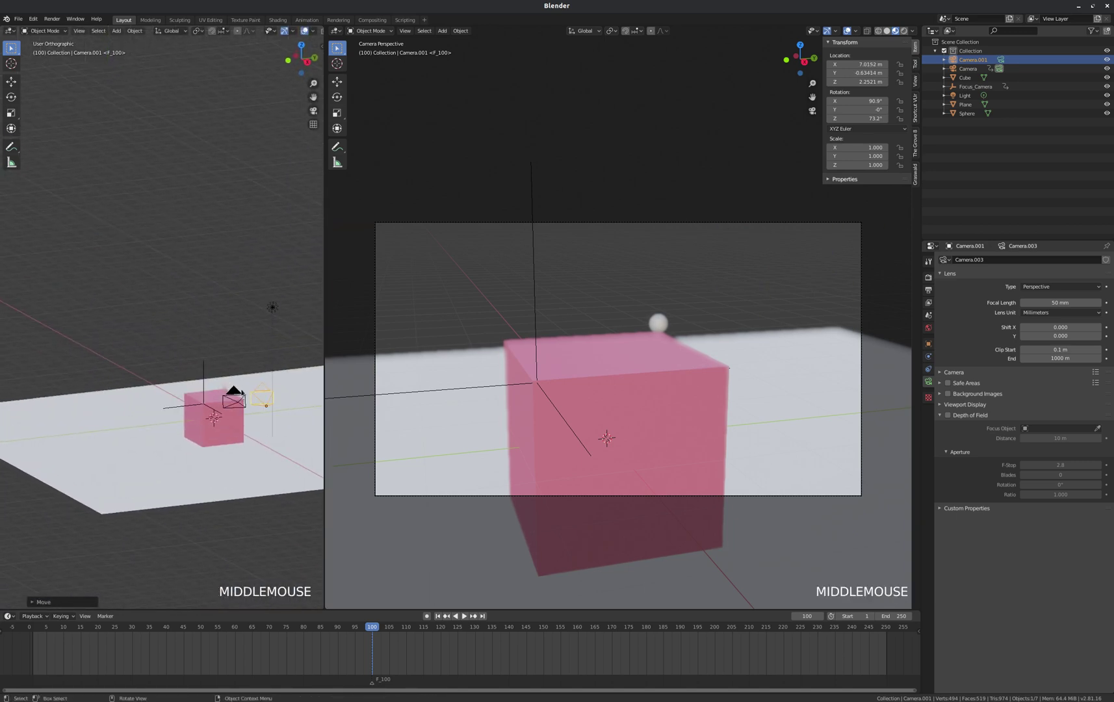
pyautogui.scroll(7, 267, 380)
pyautogui.scroll(-1, 267, 379)
pyautogui.scroll(2, 267, 378)
pyautogui.scroll(1, 267, 381)
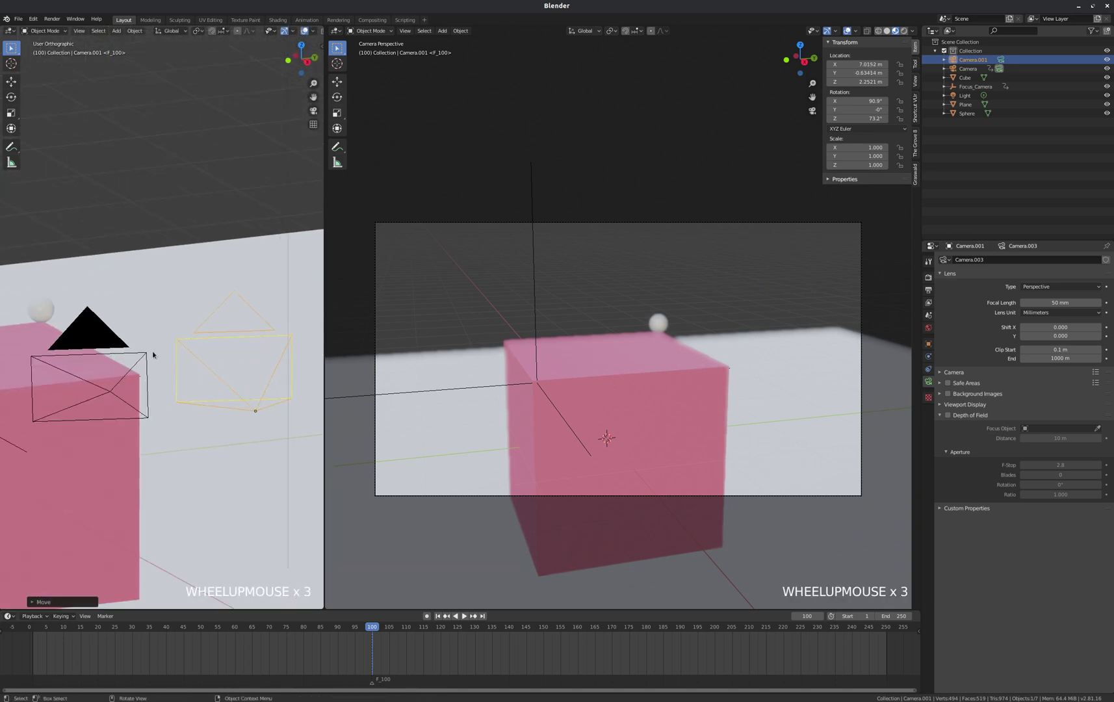
pyautogui.scroll(-1, 167, 357)
# - Compare Camera and Camera.001, leave Camera selected, scrub to frame 83, and select the frame-100 marker
pyautogui.click(94, 334)
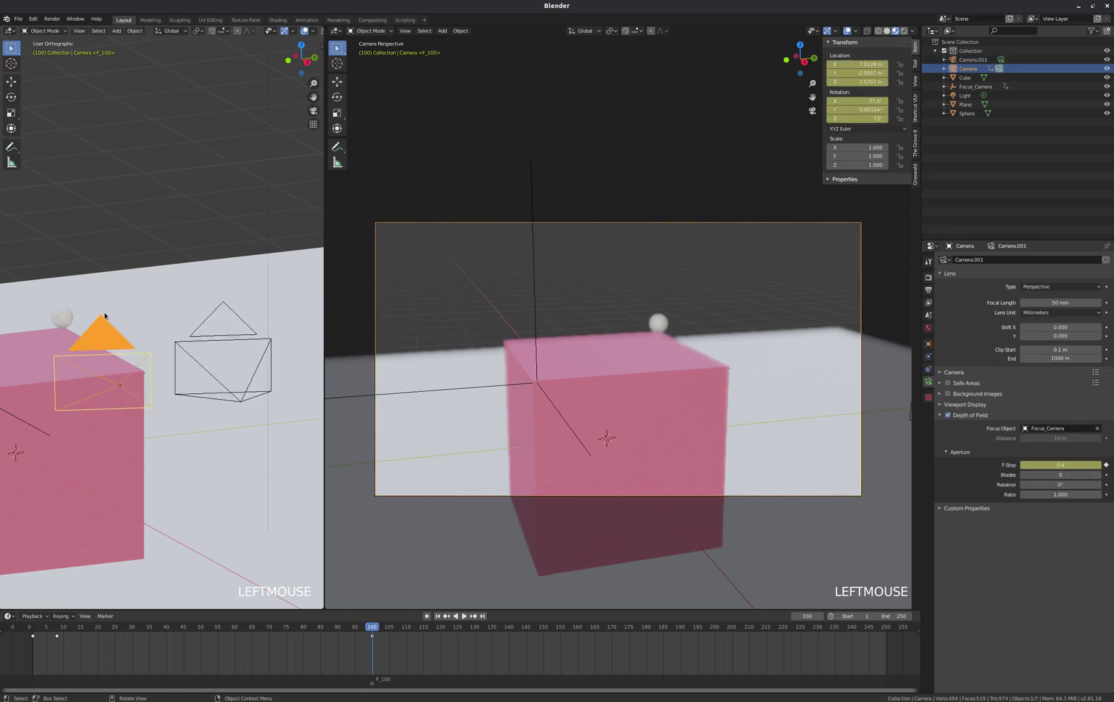
pyautogui.click(213, 316)
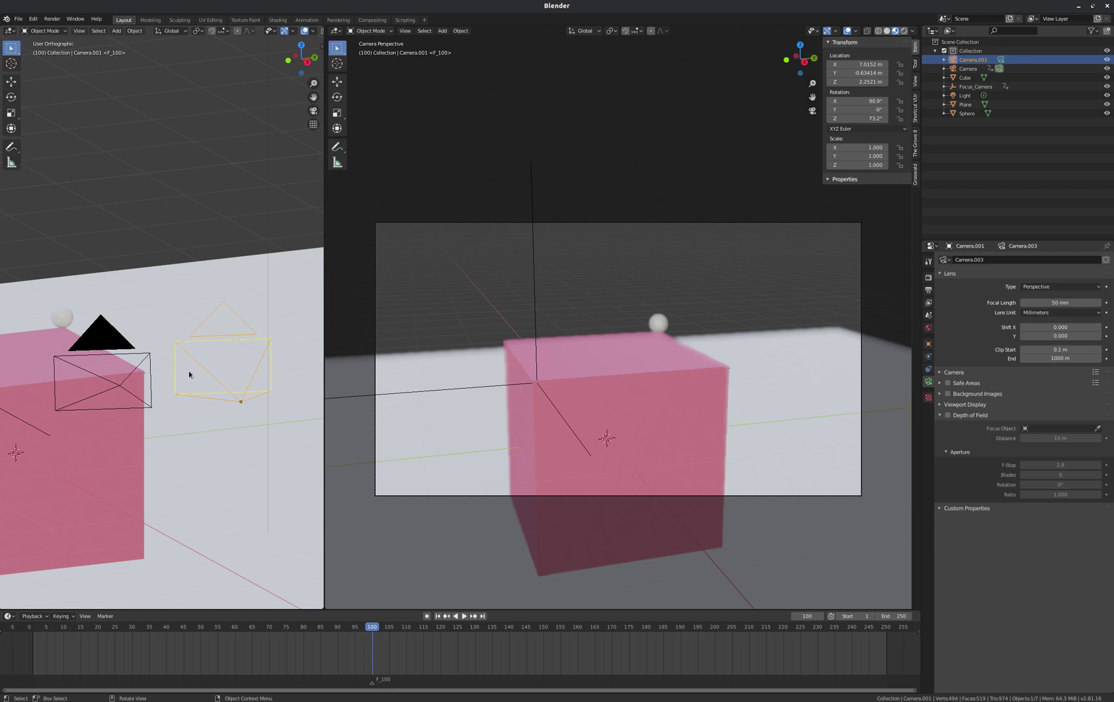
pyautogui.click(211, 327)
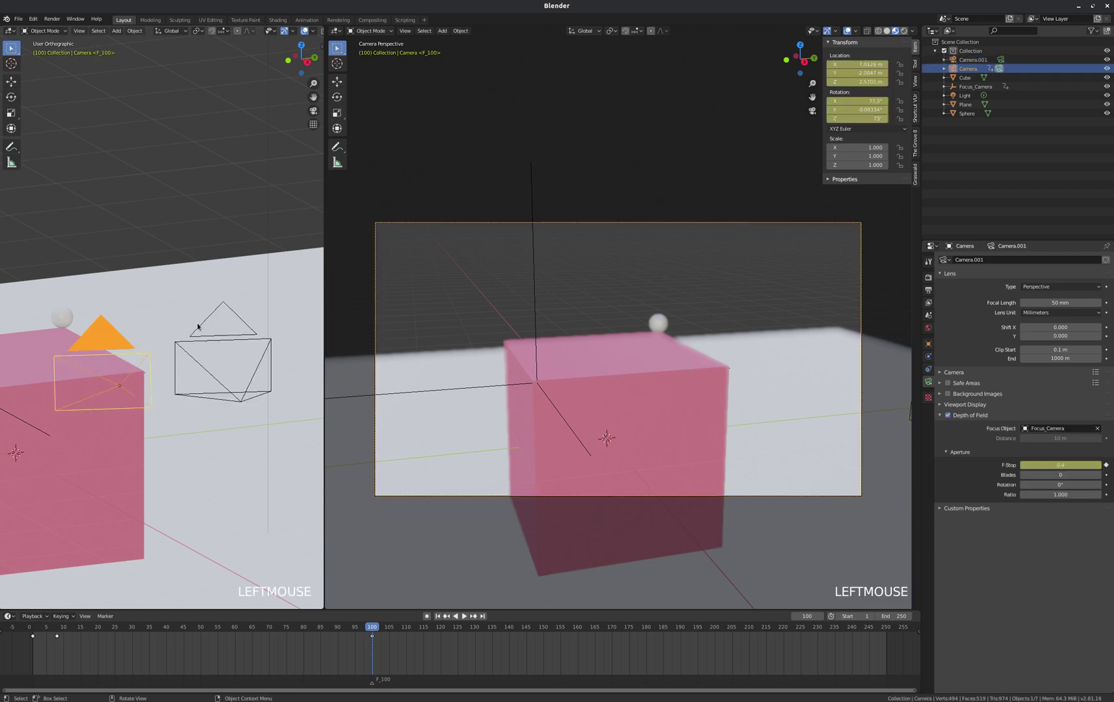
pyautogui.click(198, 326)
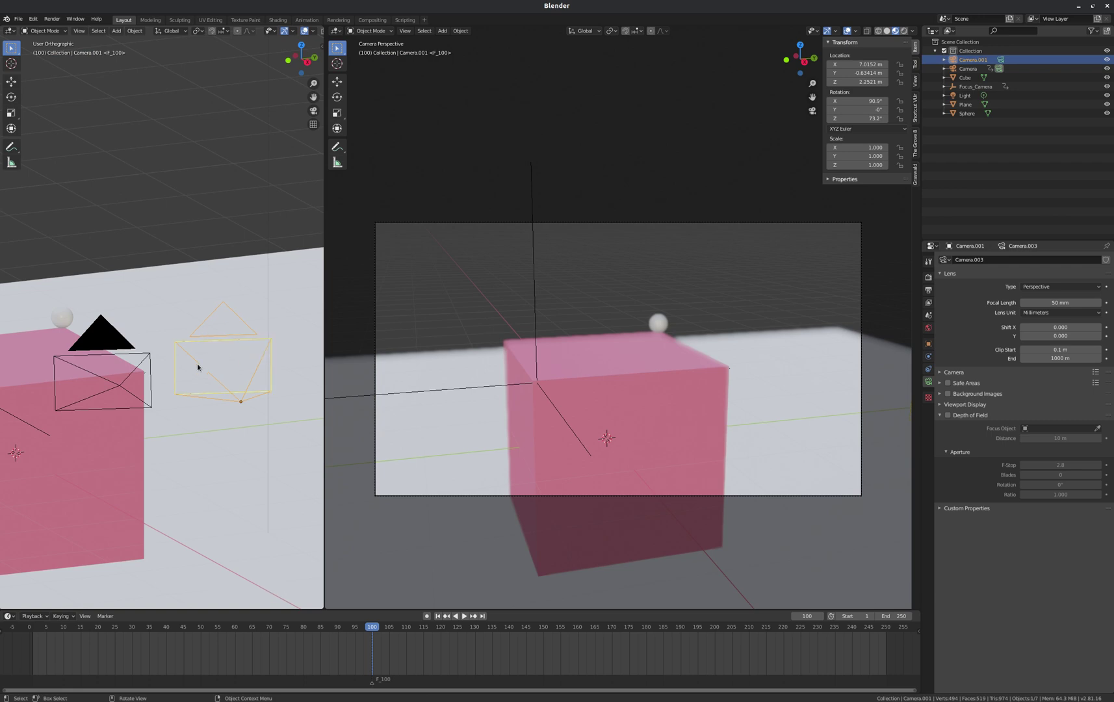
pyautogui.click(115, 338)
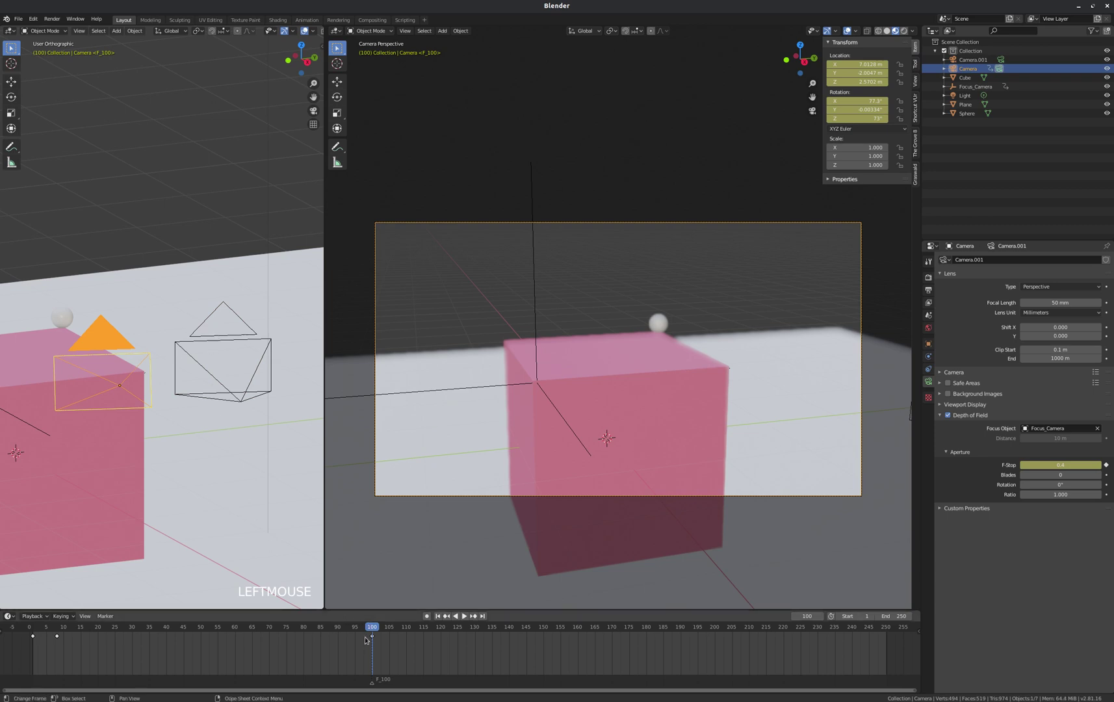
pyautogui.moveTo(365, 628); pyautogui.dragTo(314, 630)
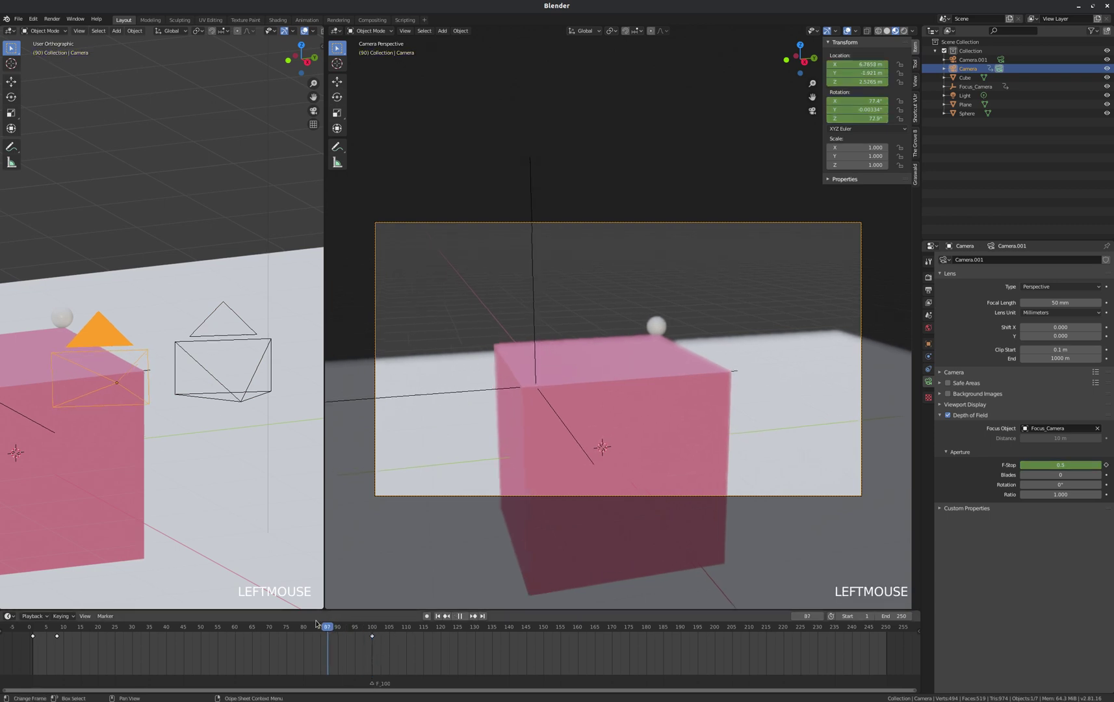
pyautogui.doubleClick(374, 683)
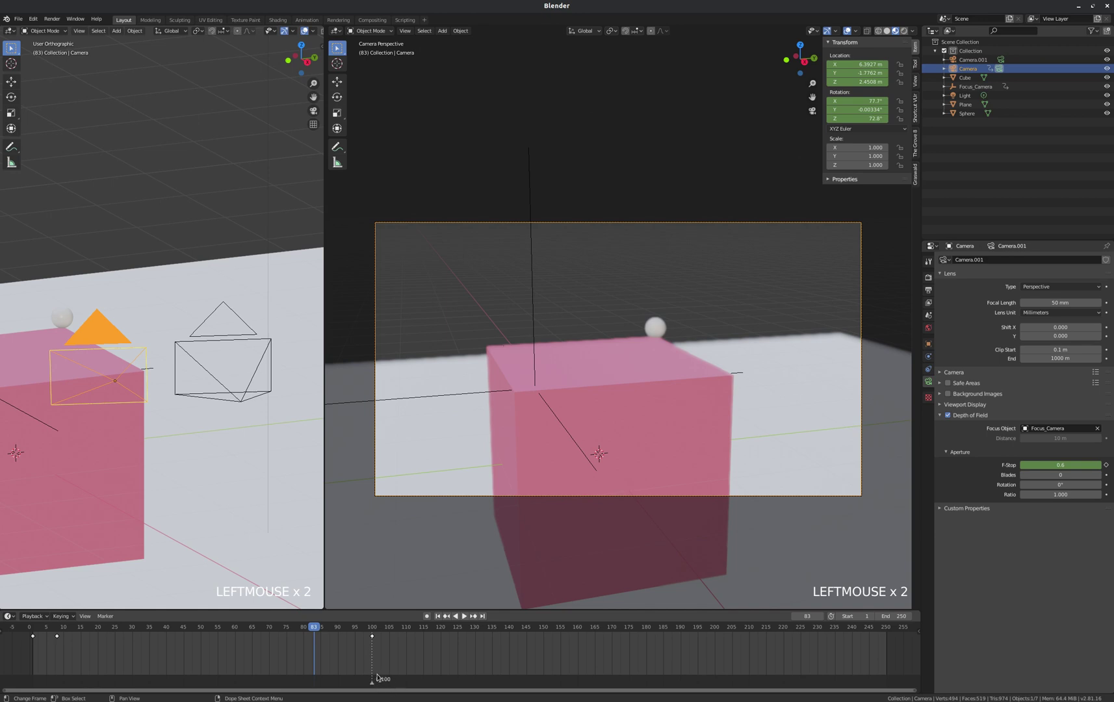
# - Delete the frame-100 marker and return to the start of the timeline
pyautogui.press('Delete')
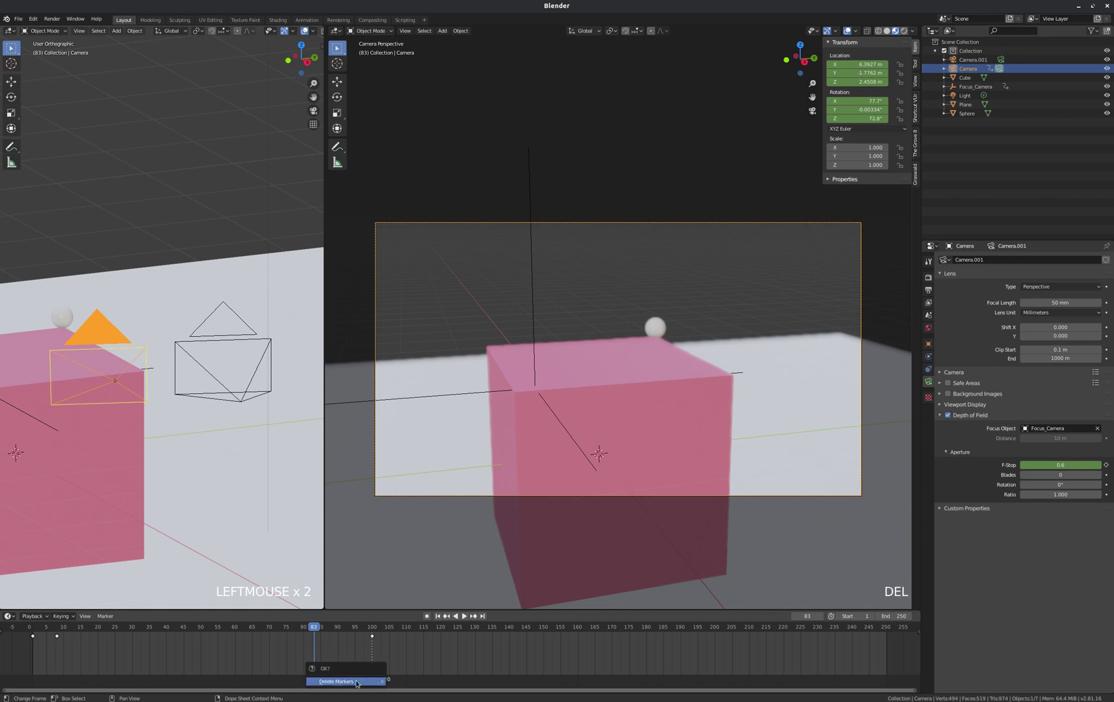
pyautogui.click(367, 682)
pyautogui.moveTo(317, 628); pyautogui.dragTo(34, 629)
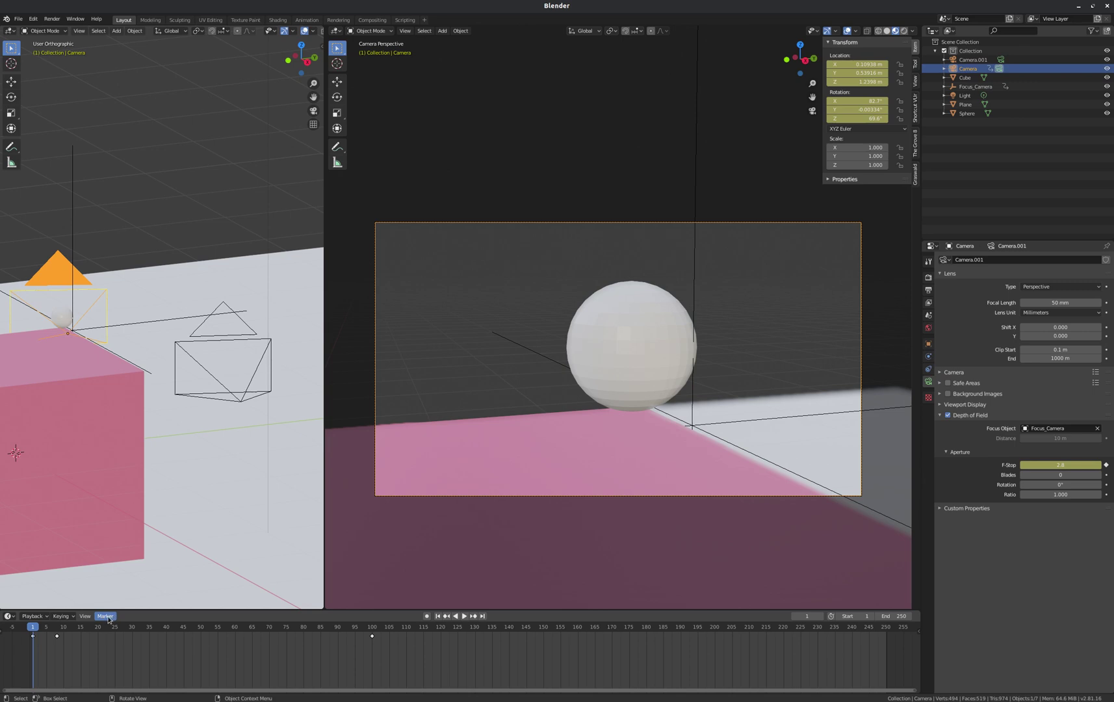
# - Add a marker at frame 1 and bind the original Camera to it
pyautogui.press('m')
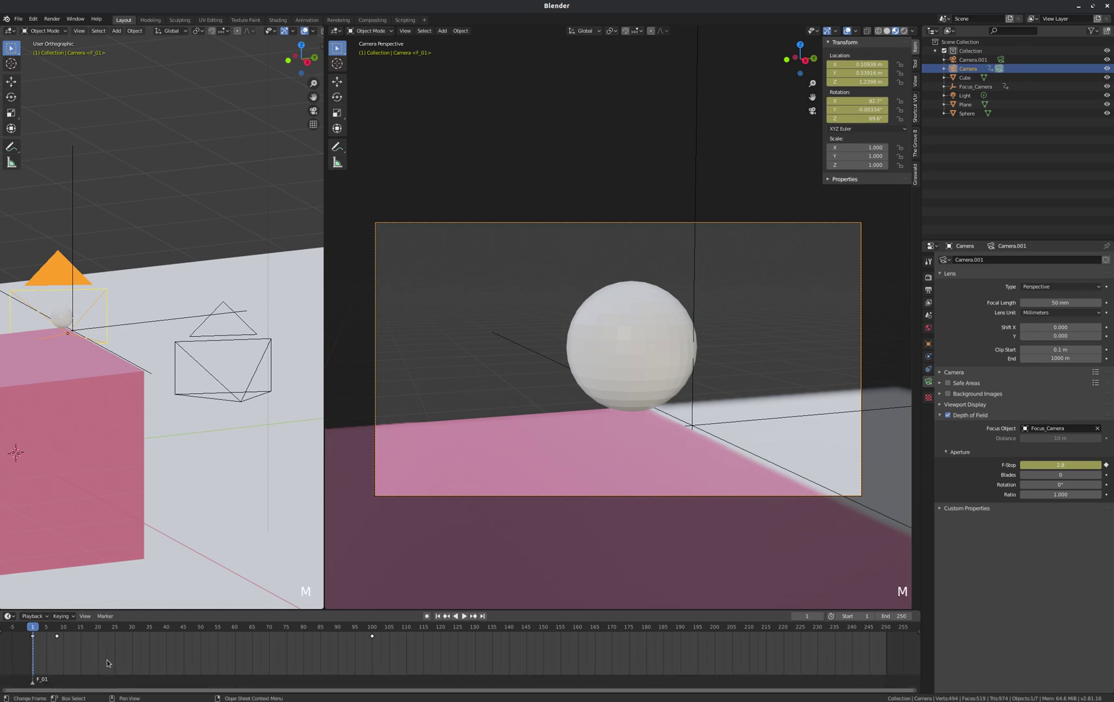
pyautogui.click(104, 616)
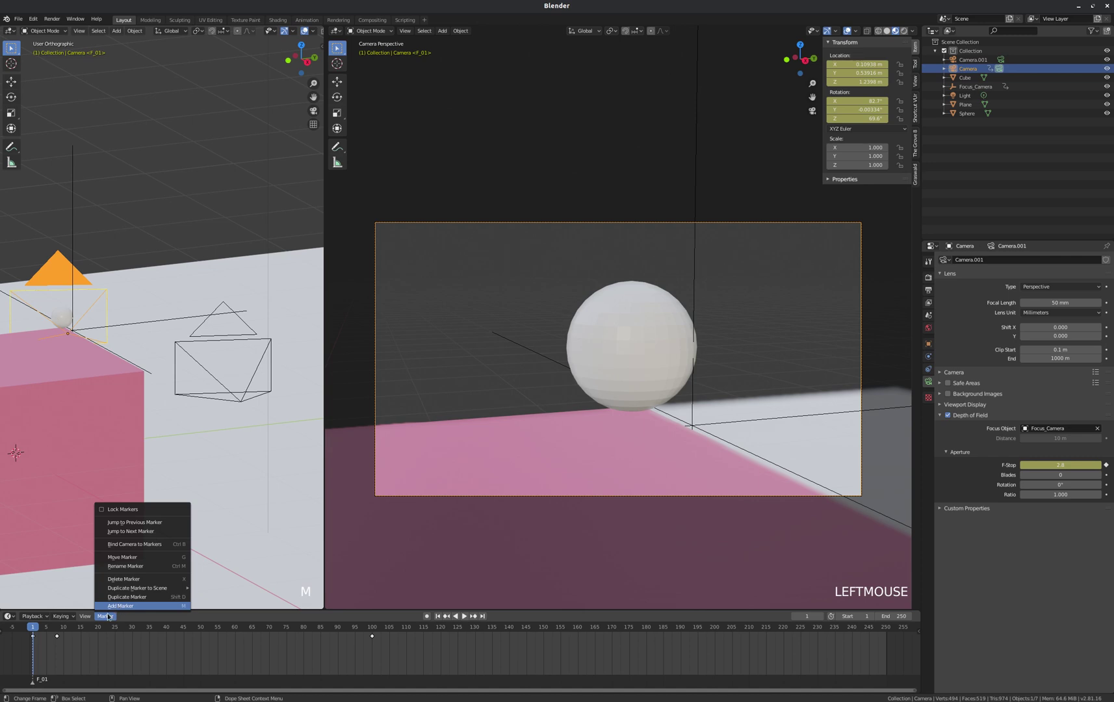
pyautogui.click(109, 616)
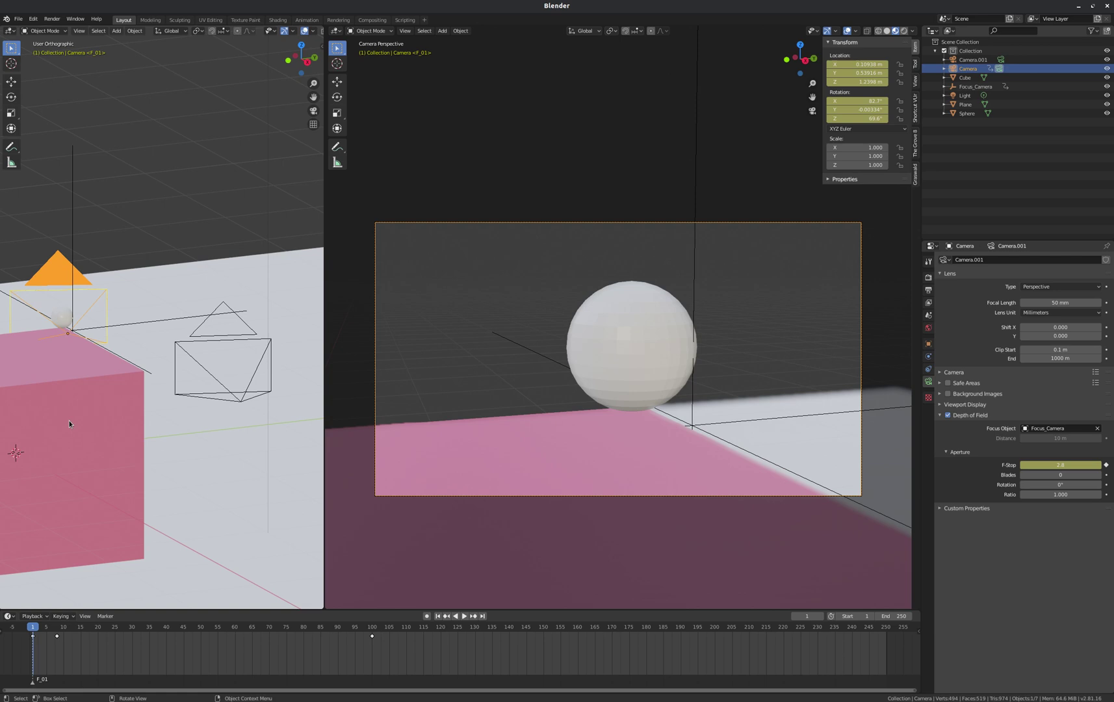
pyautogui.click(106, 616)
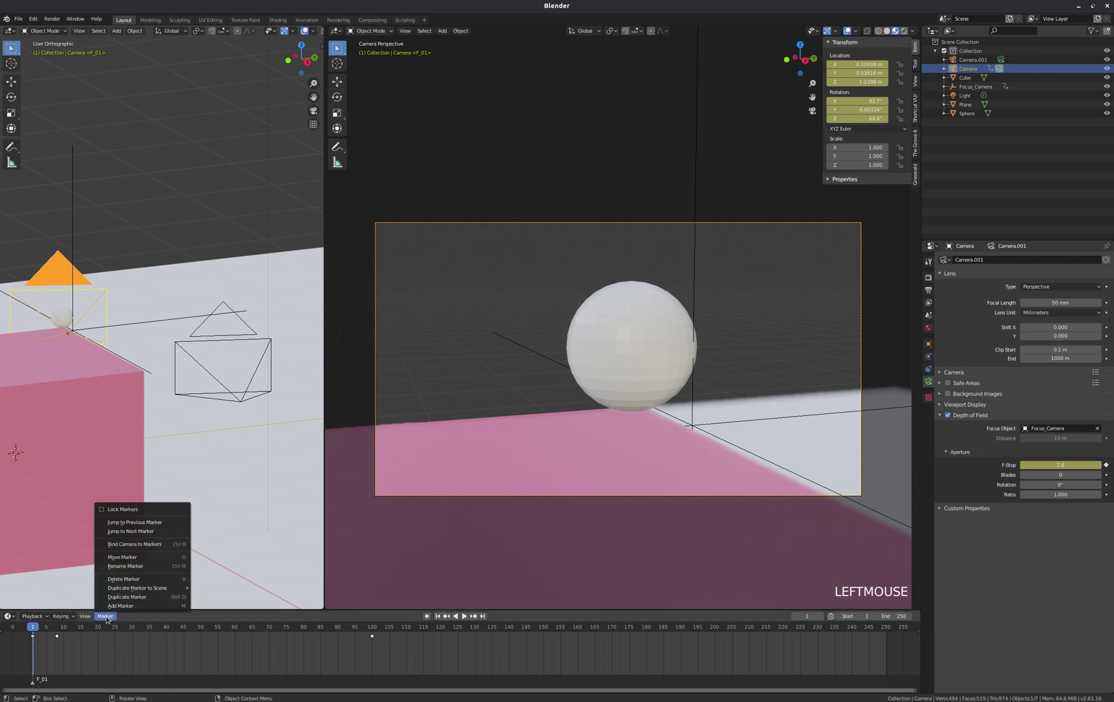
pyautogui.click(130, 545)
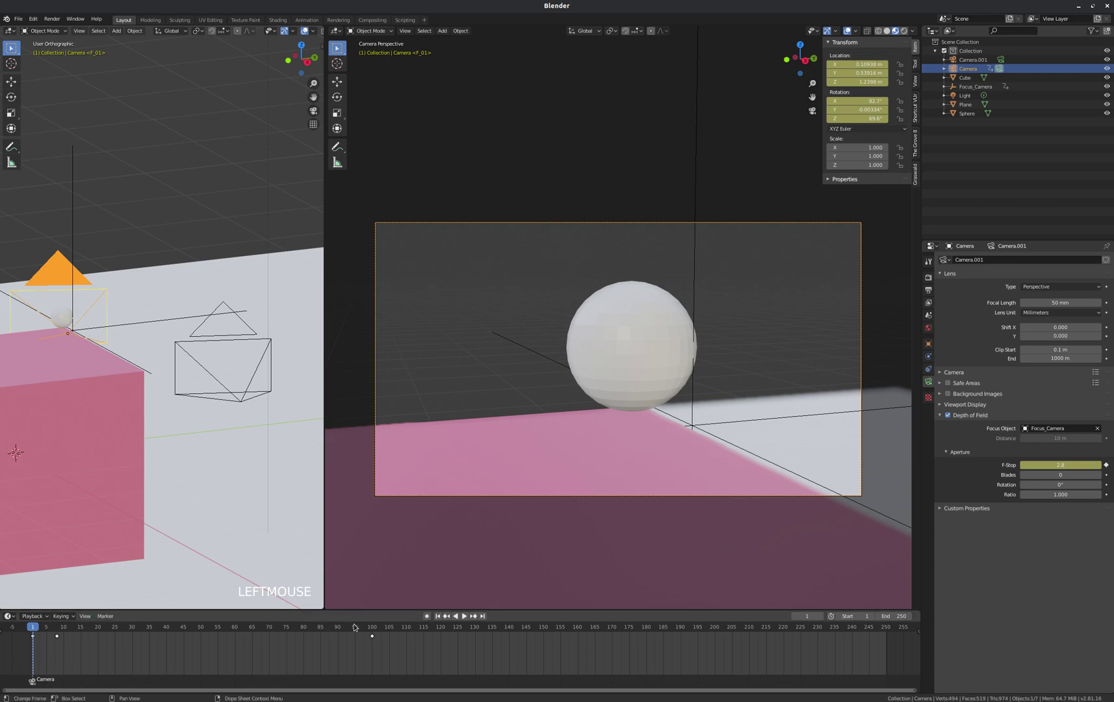
# - Drop a marker at frame 101 and bind Camera.001 to it with Bind Camera to Markers
pyautogui.click(372, 628)
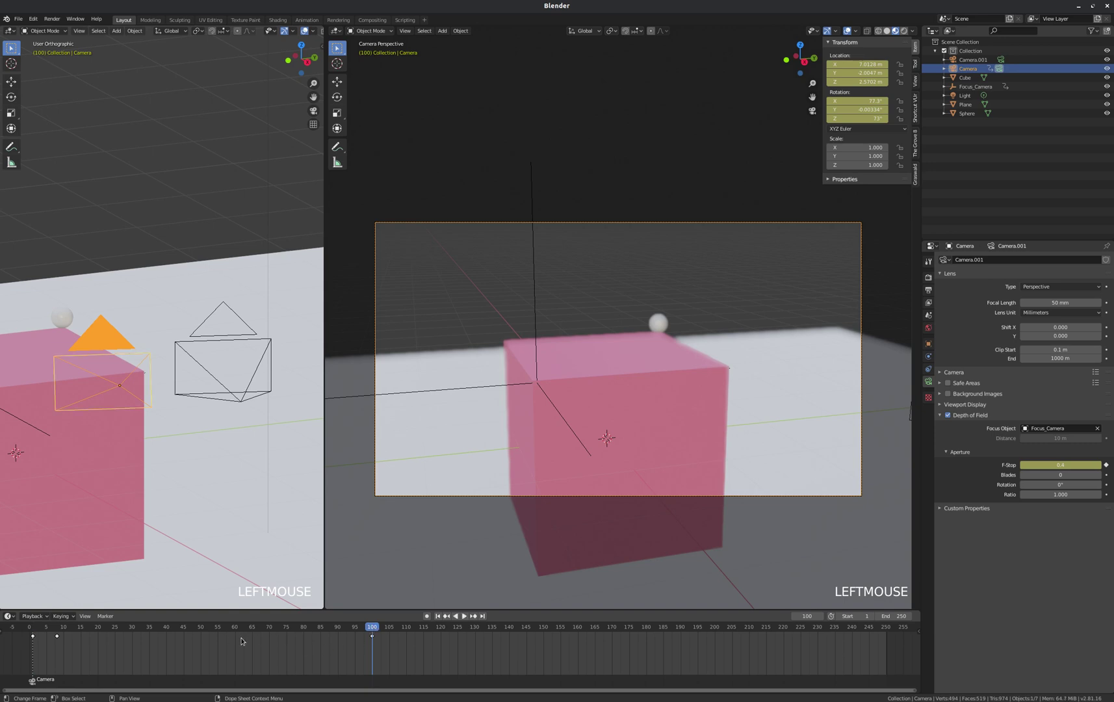
pyautogui.moveTo(372, 629); pyautogui.dragTo(375, 629)
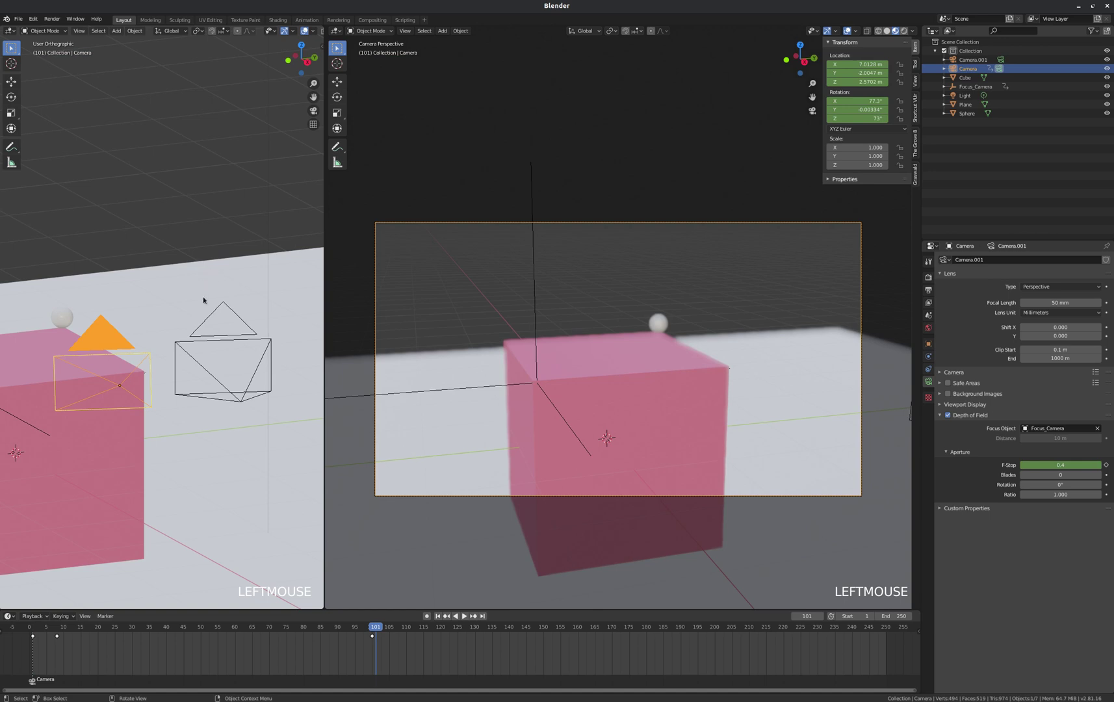
pyautogui.press('m')
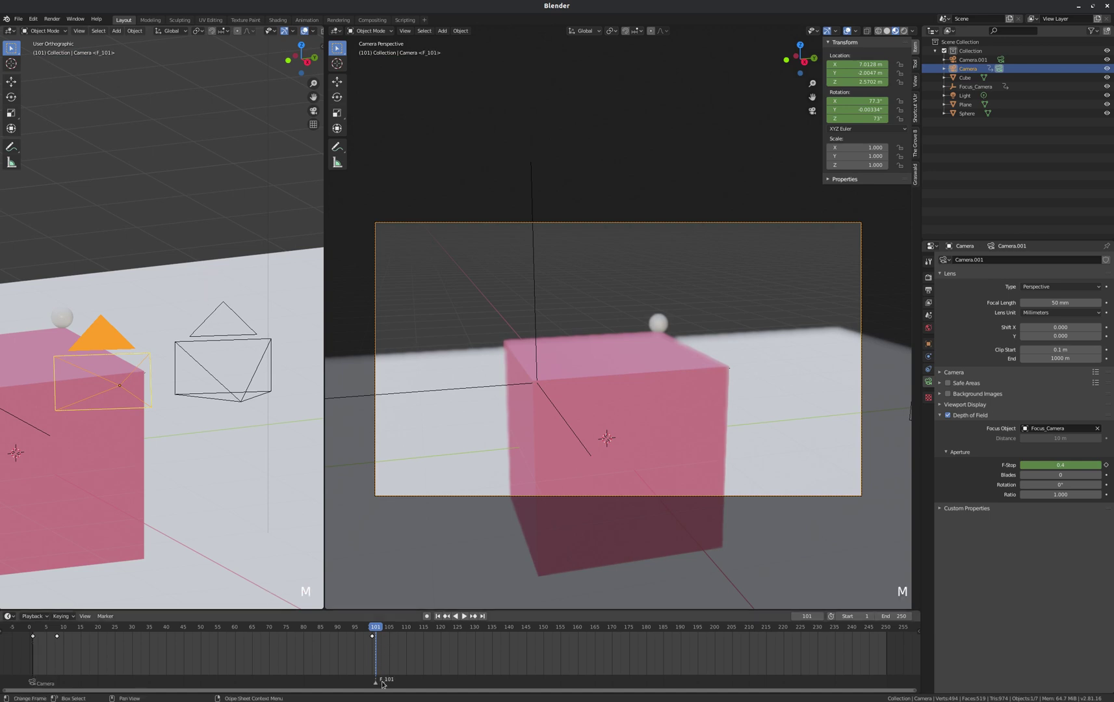
pyautogui.click(208, 336)
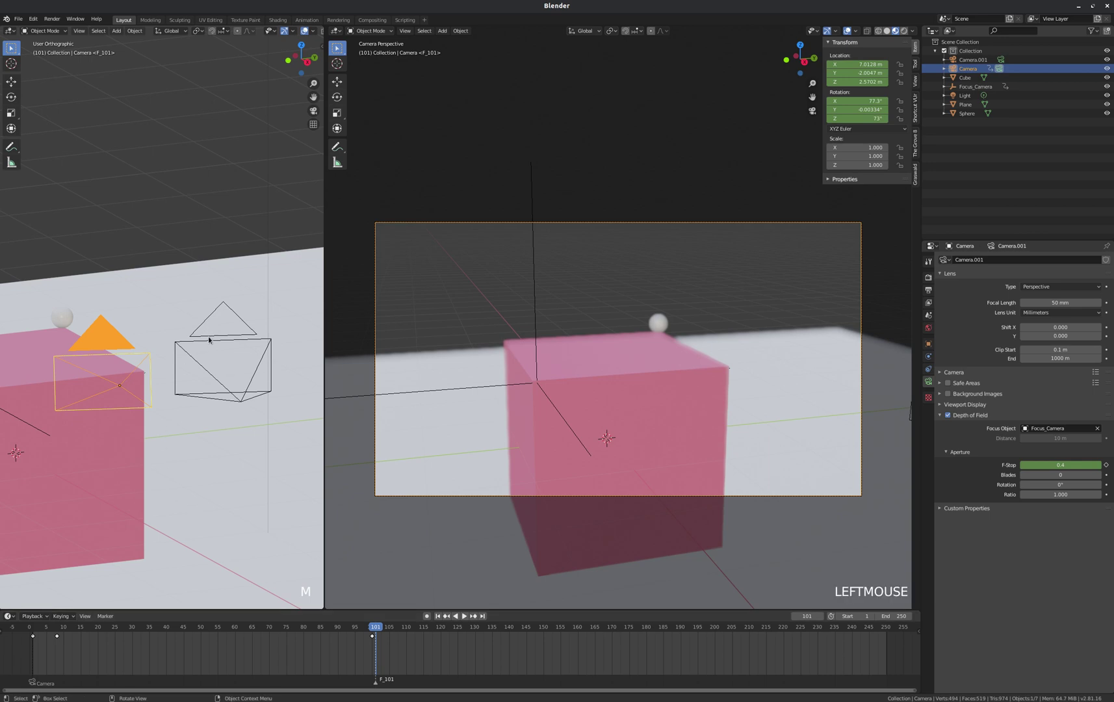
pyautogui.click(106, 616)
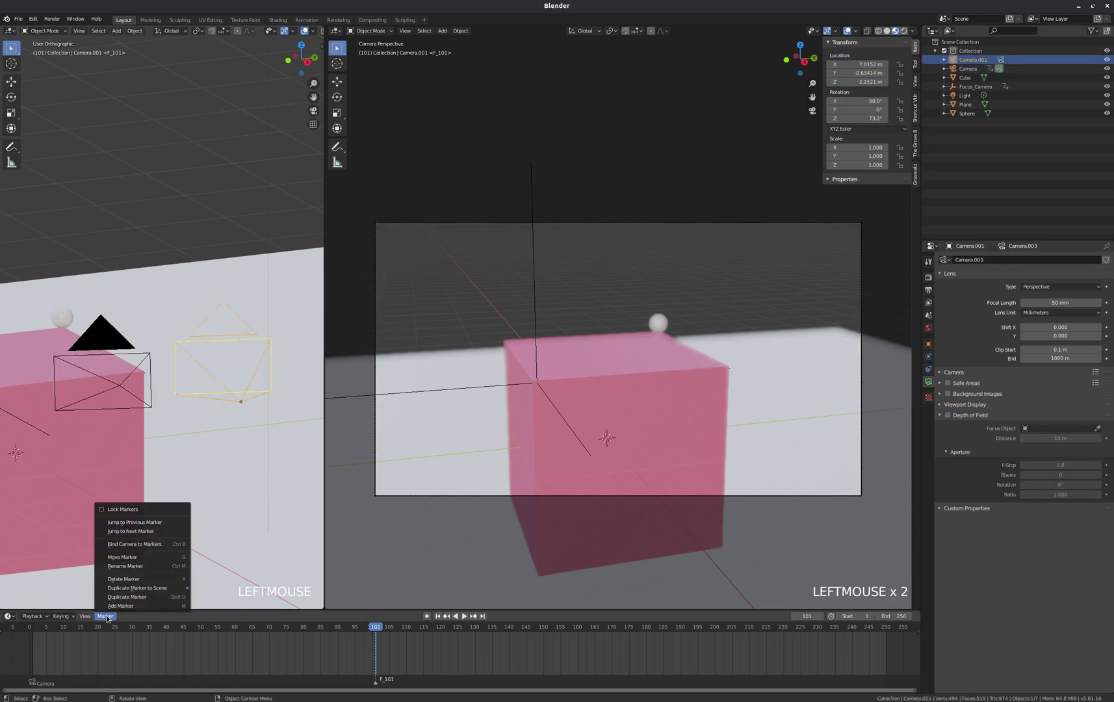
pyautogui.click(141, 544)
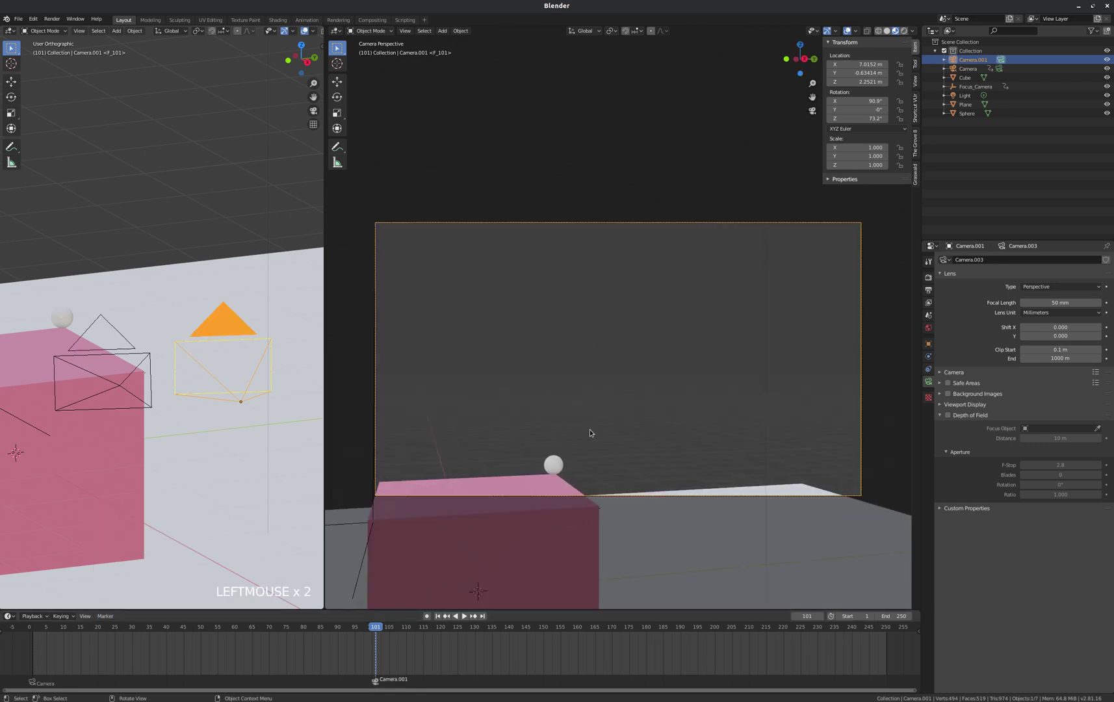
# - From top view, rotate, move and walk Camera.001 back to about X 5.61, Y 6.54, Z 3.17 m
pyautogui.scroll(-2, 202, 372)
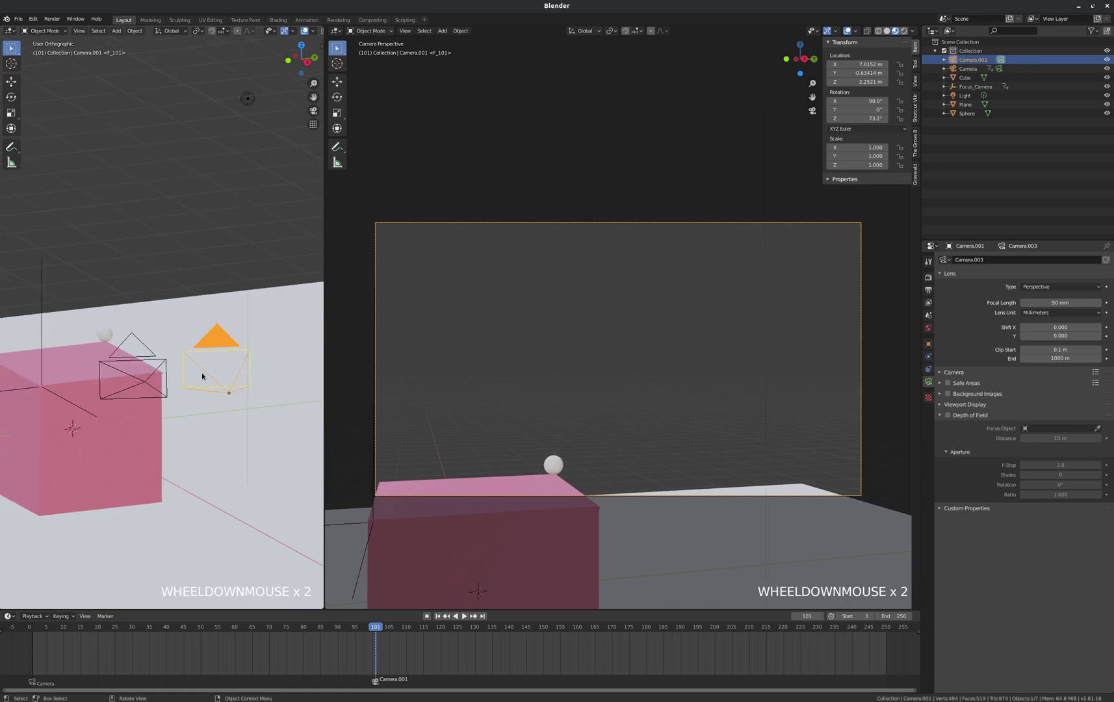
pyautogui.press('KP_7')
pyautogui.scroll(-6, 249, 410)
pyautogui.press('r')
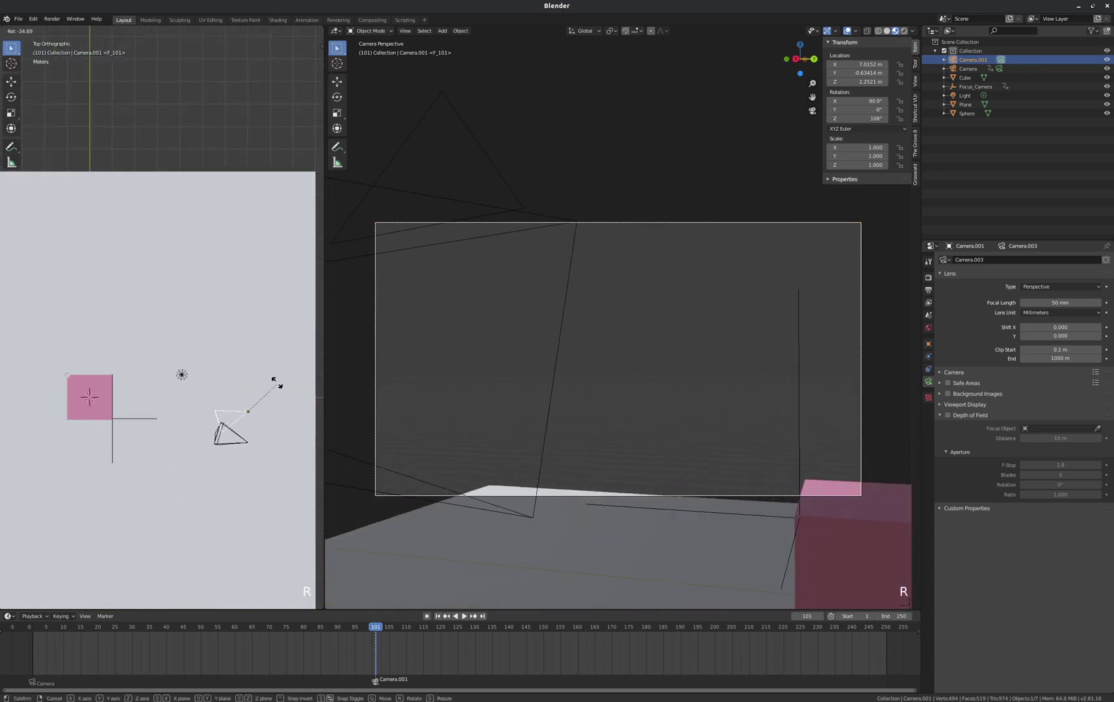
pyautogui.click(256, 363)
pyautogui.press('g')
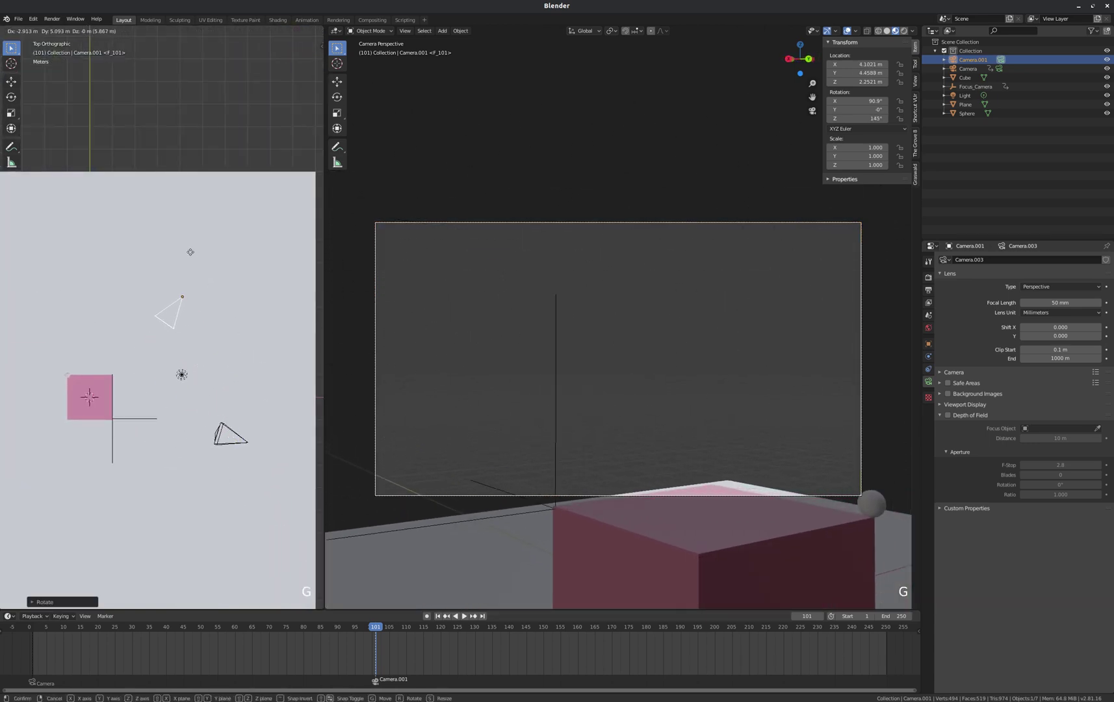
pyautogui.click(189, 254)
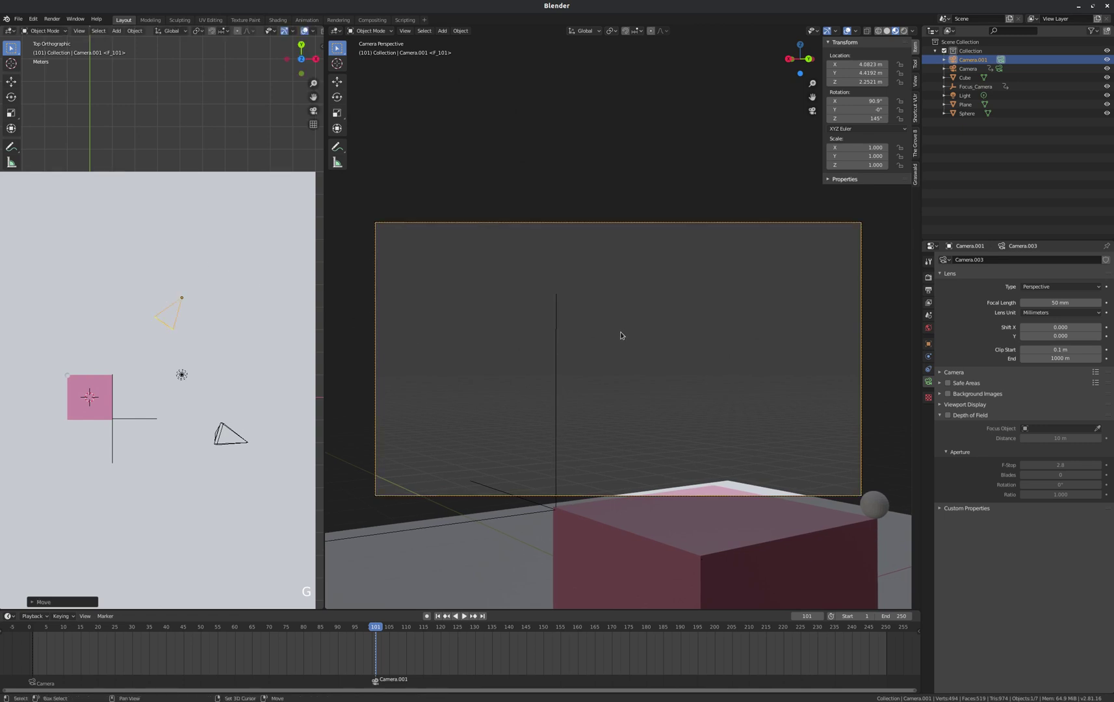
pyautogui.hotkey('shift', '`')
pyautogui.press('s')
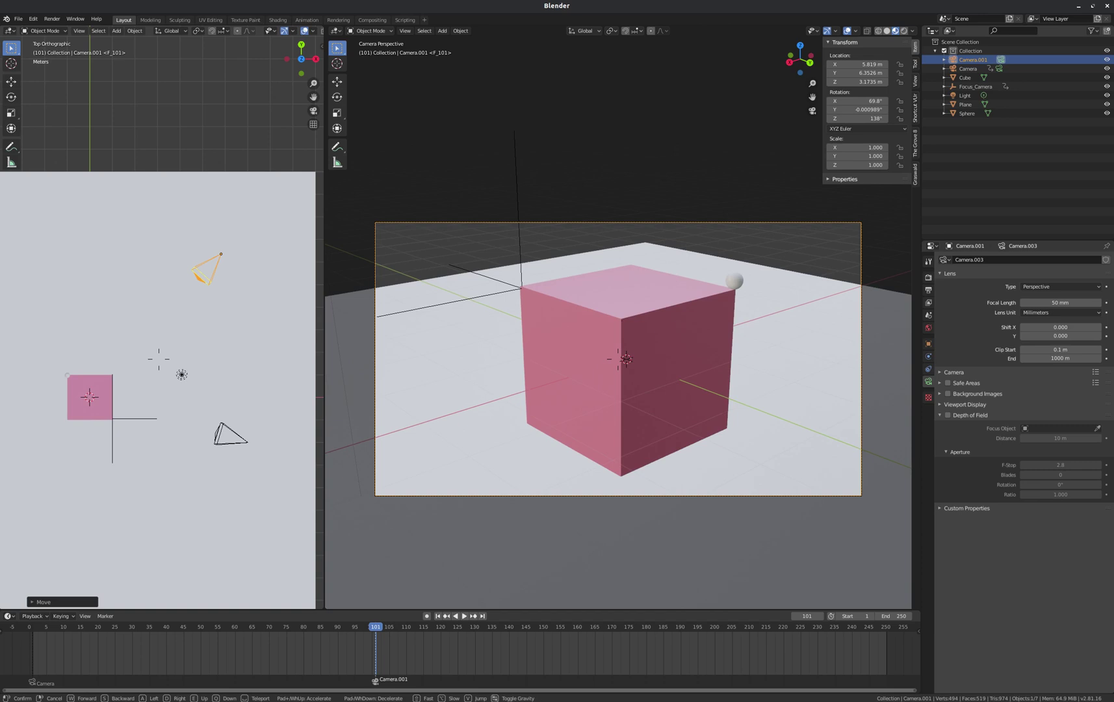
pyautogui.click(622, 316)
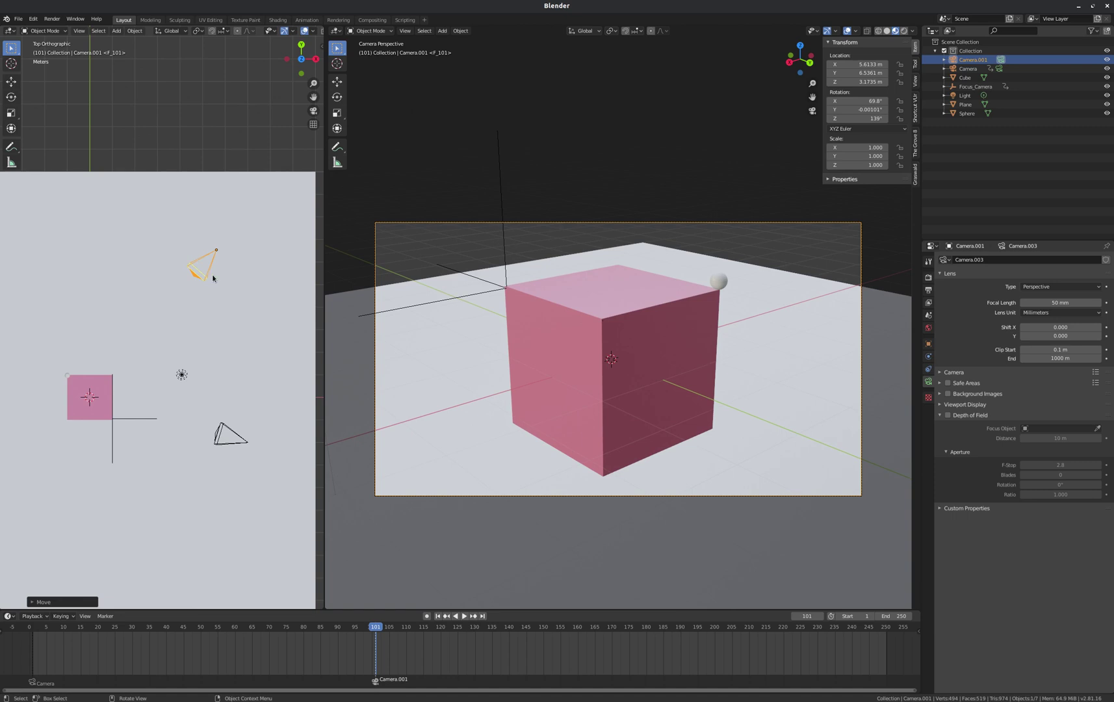
pyautogui.scroll(-1, 211, 318)
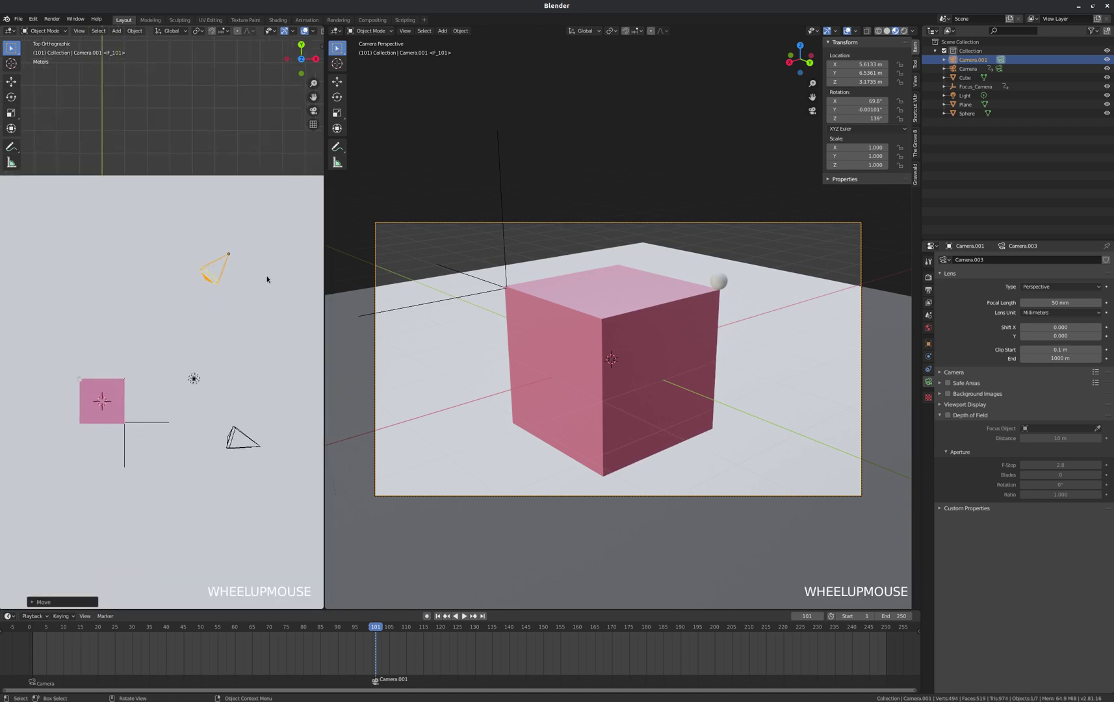
# - Swing Camera.001 to the cube's left side and re-aim it to 66.3° X, 231° Z
pyautogui.press('r')
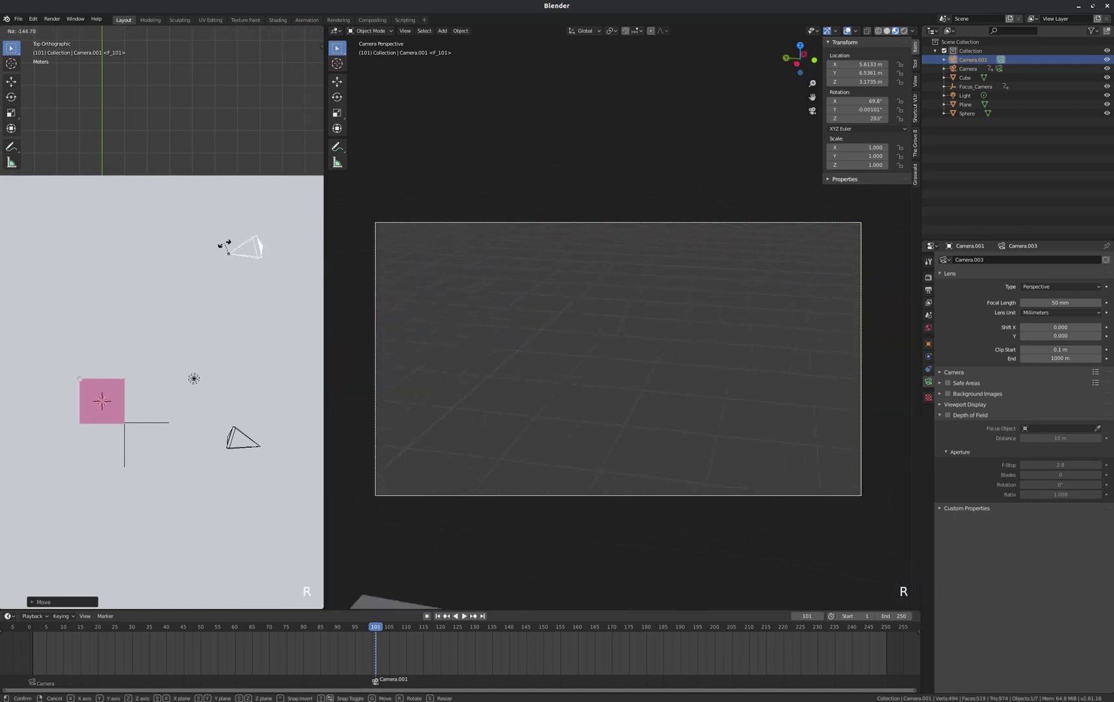
pyautogui.click(231, 244)
pyautogui.press('g')
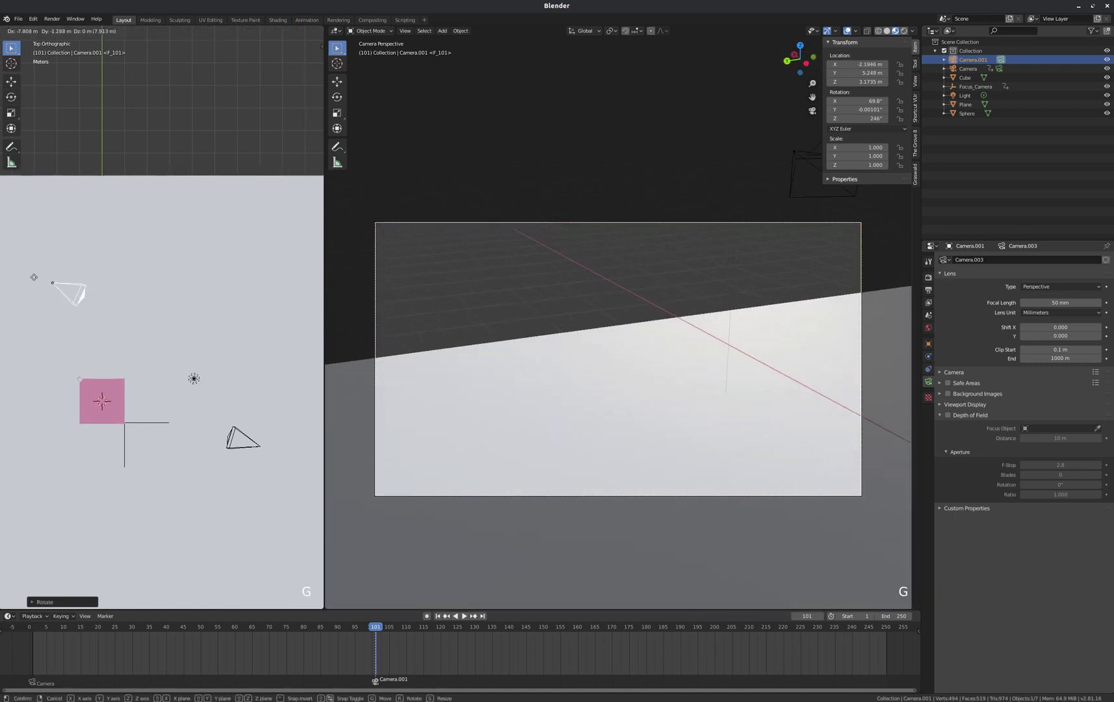
pyautogui.click(301, 288)
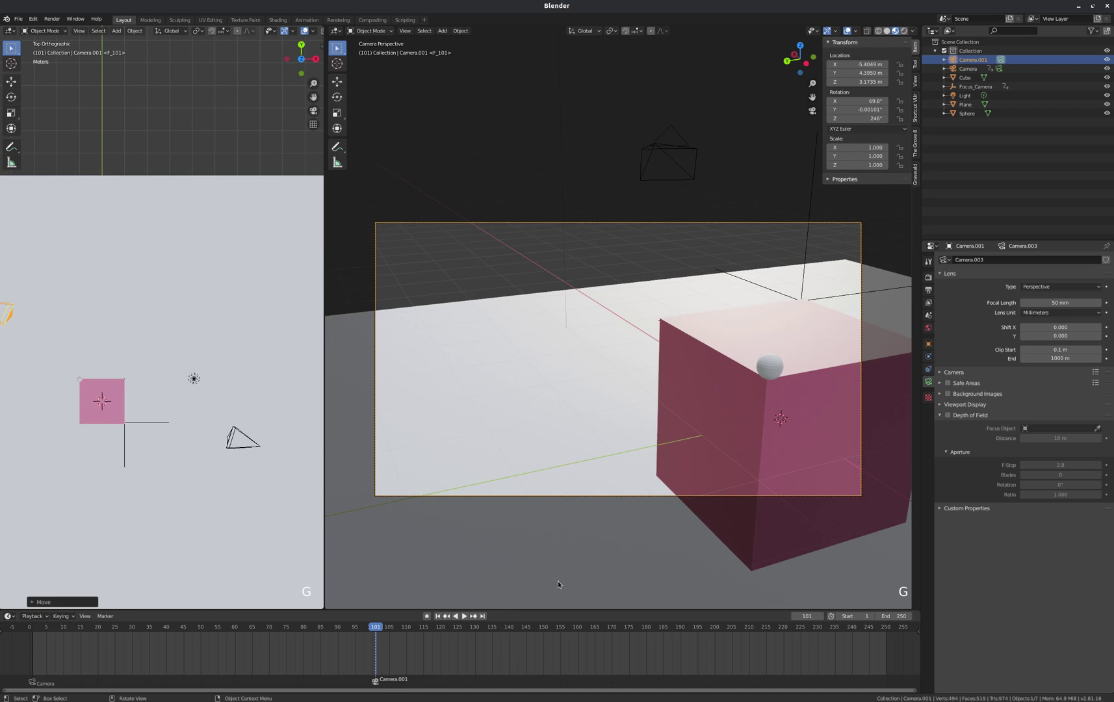
pyautogui.scroll(-2, 707, 407)
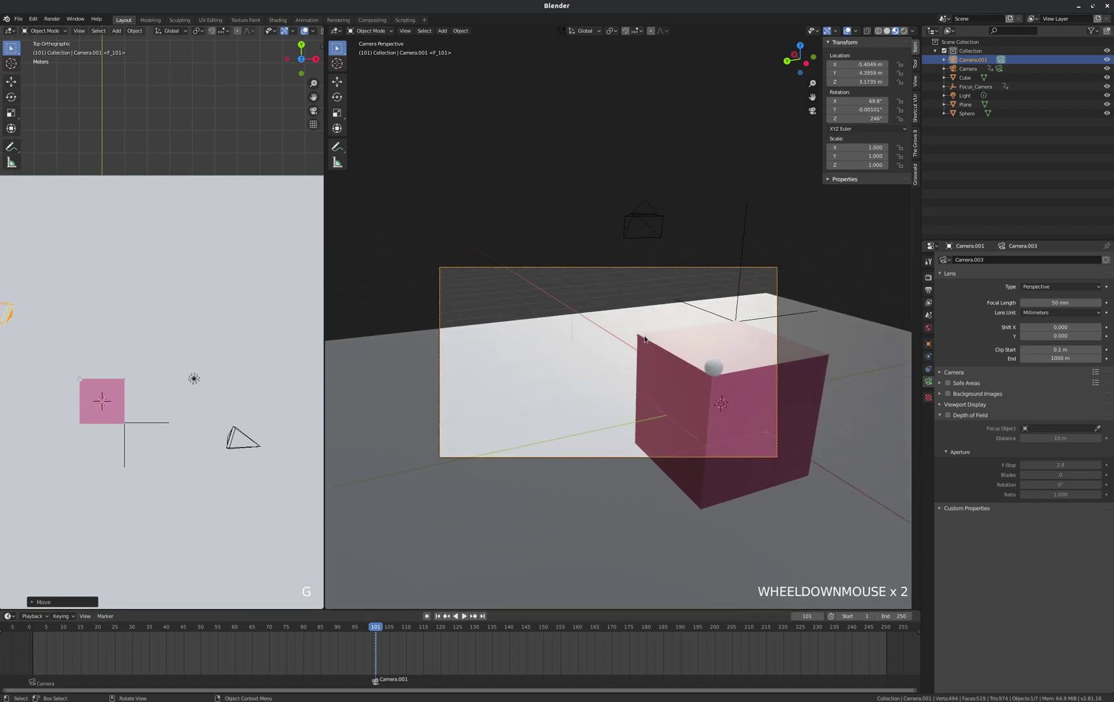
pyautogui.hotkey('shift', '`')
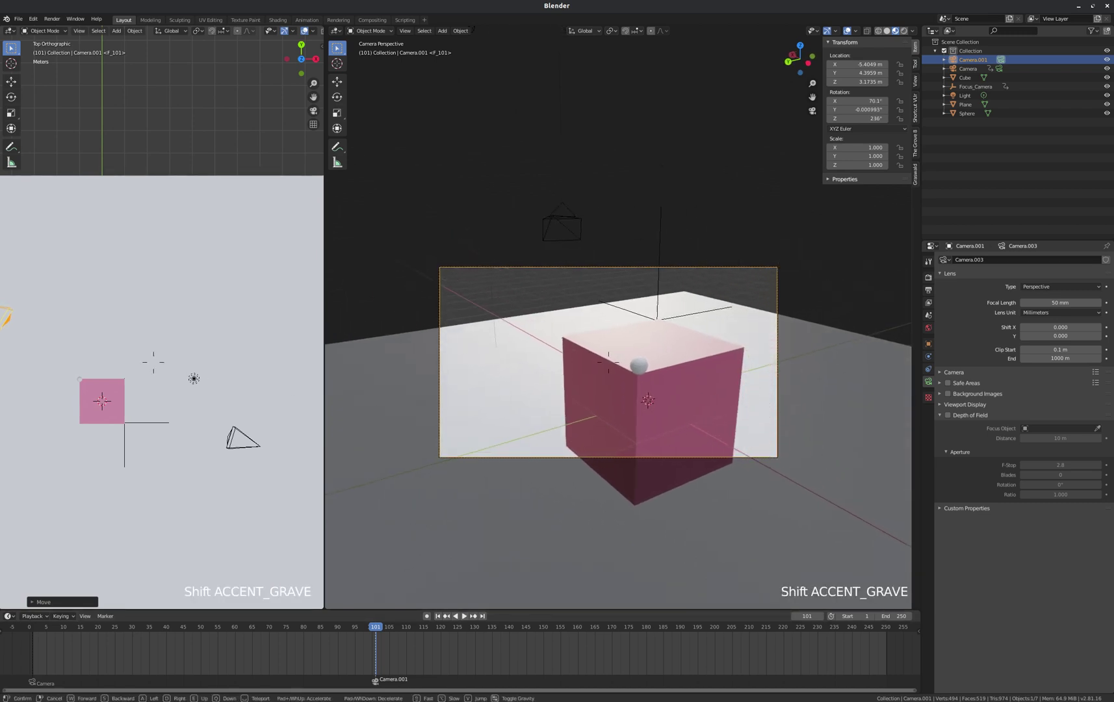
pyautogui.click(622, 319)
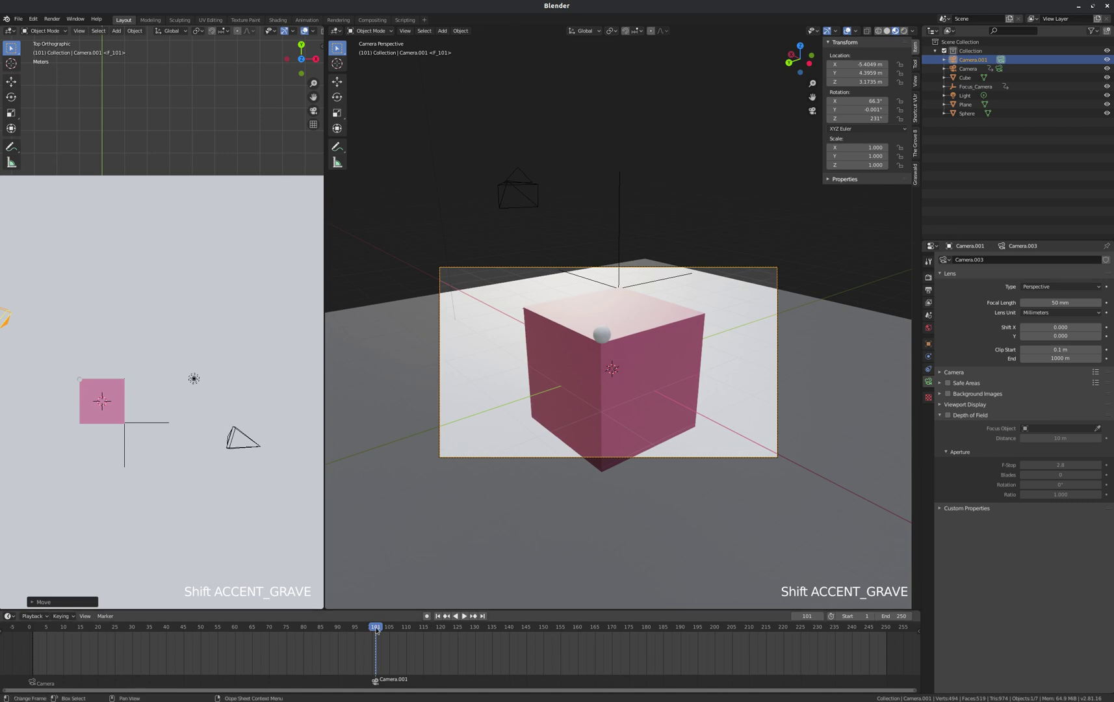
# - Scrub between frames 100 and 101 to check the cut from Camera to Camera.001
pyautogui.moveTo(376, 629); pyautogui.dragTo(369, 630)
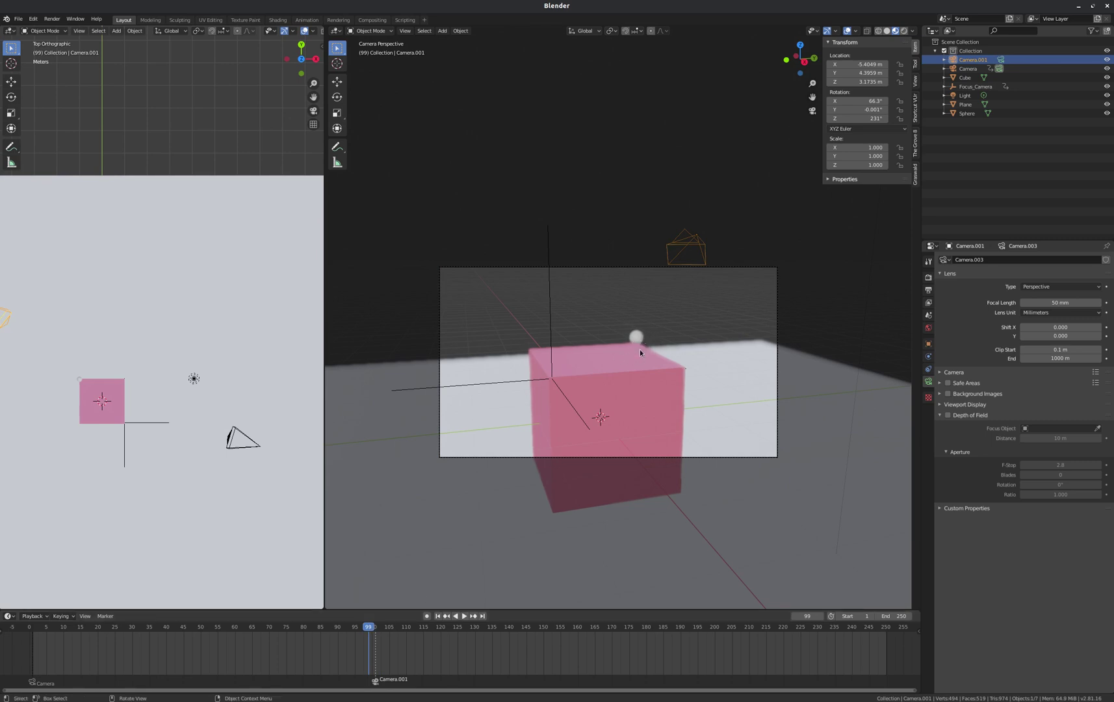
pyautogui.moveTo(368, 629); pyautogui.dragTo(375, 629)
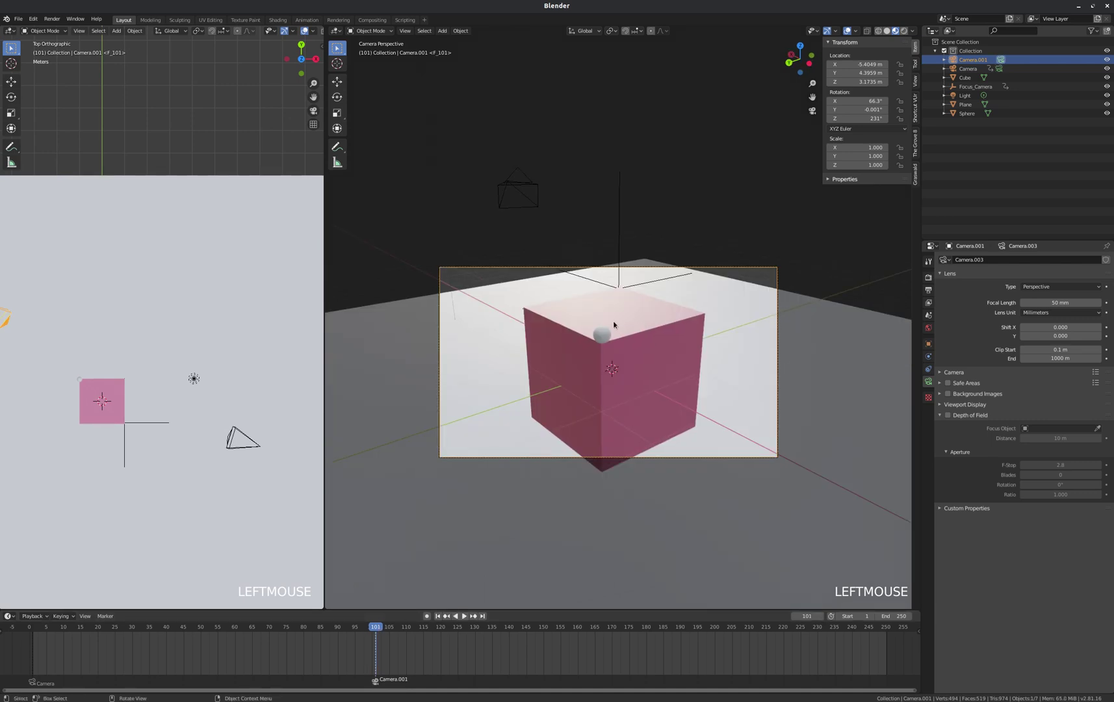
pyautogui.click(374, 630)
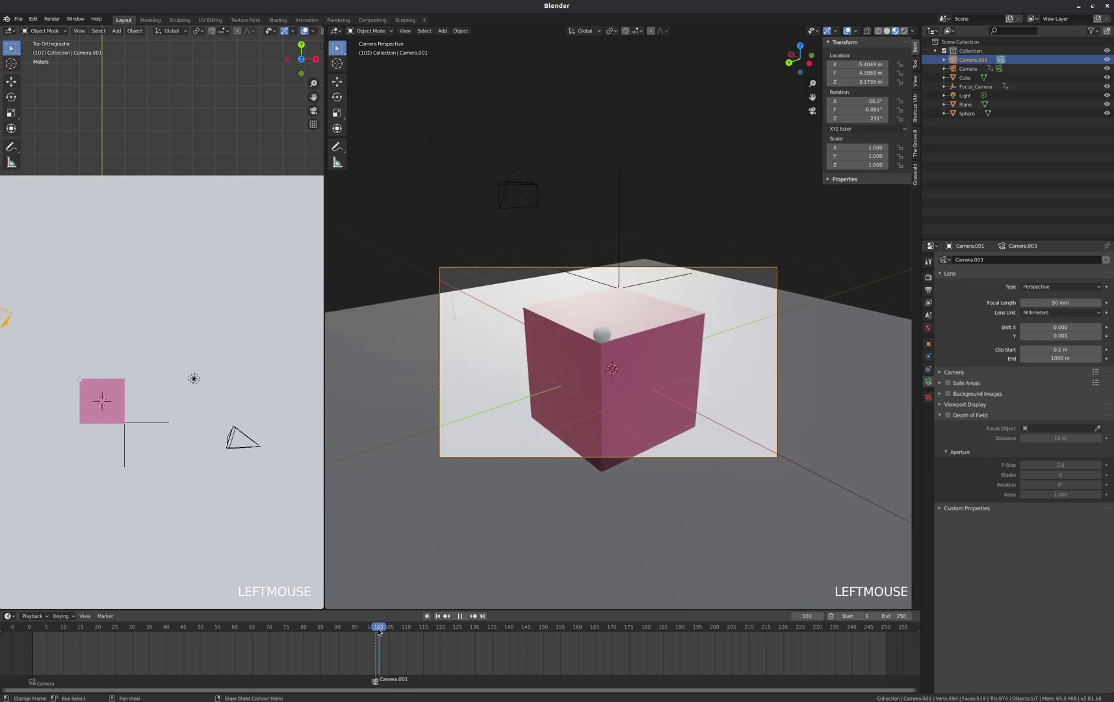
pyautogui.click(375, 631)
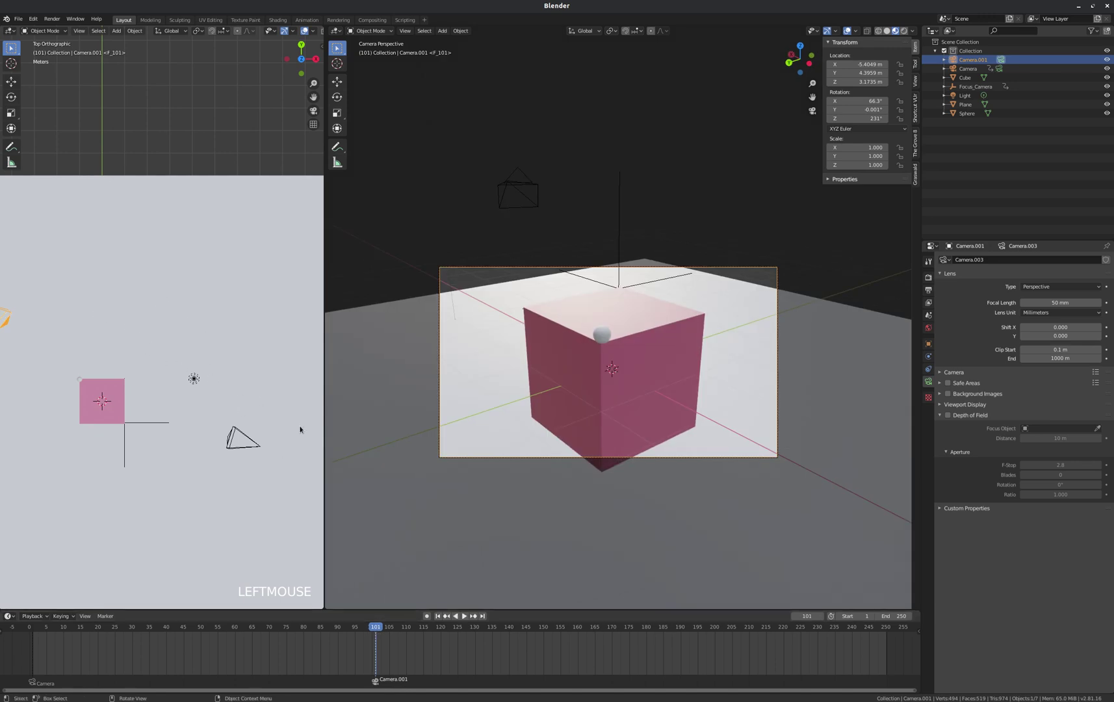
pyautogui.scroll(-1, 211, 382)
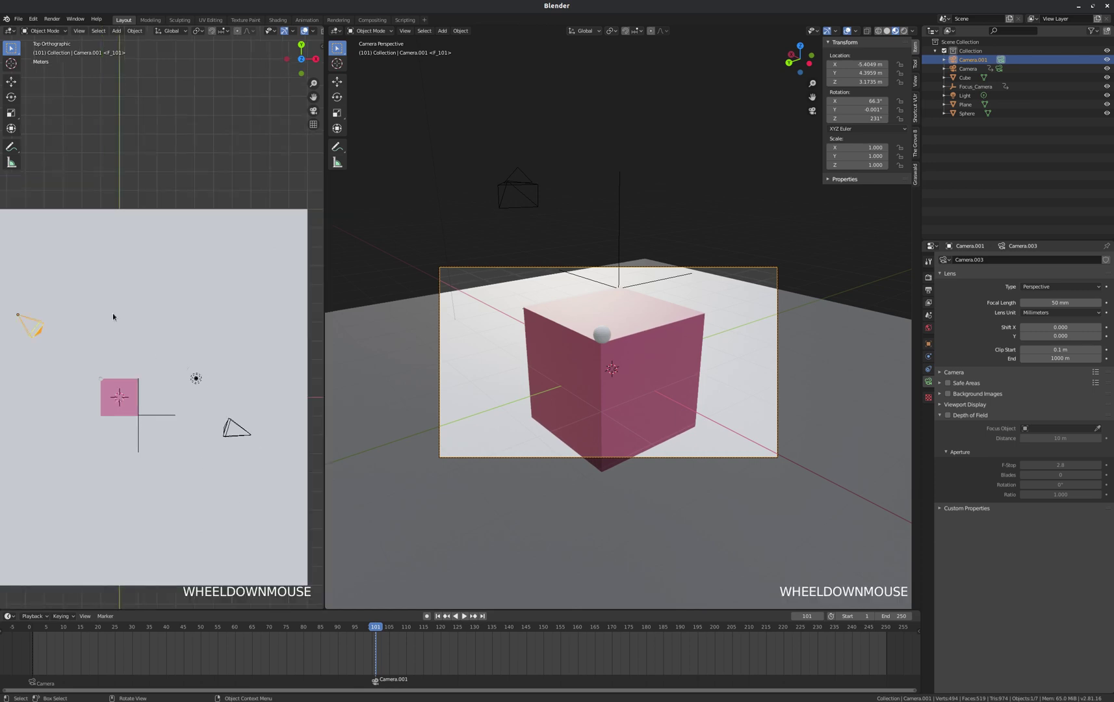
pyautogui.scroll(1, 113, 313)
# - Move and rotate Camera.001 to about X 6.35, Y 4.91 m, 68.1° X, 127° Z, fine-tuning its aim
pyautogui.press('g')
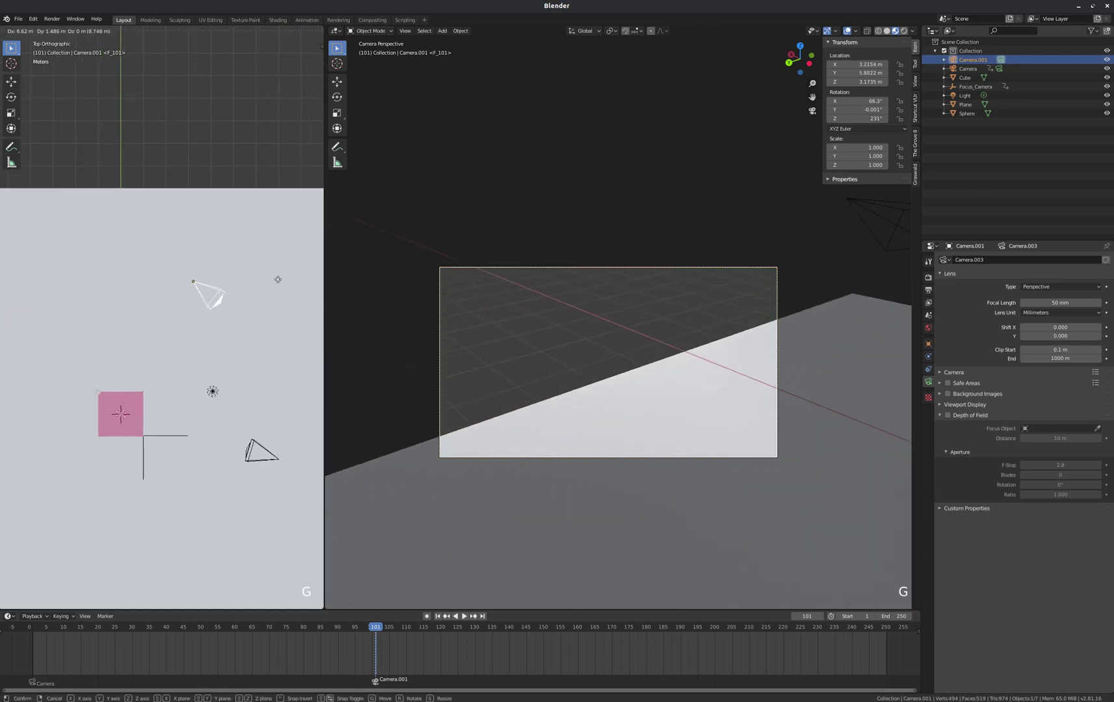
pyautogui.click(306, 290)
pyautogui.press('r')
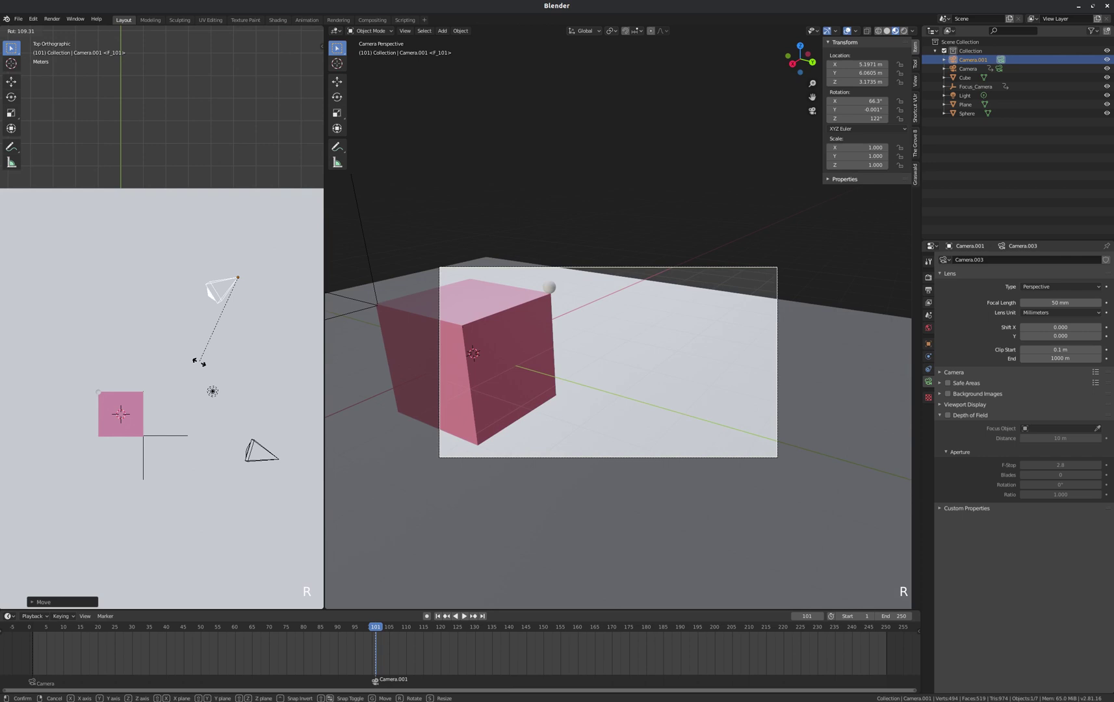
pyautogui.click(208, 366)
pyautogui.press('g')
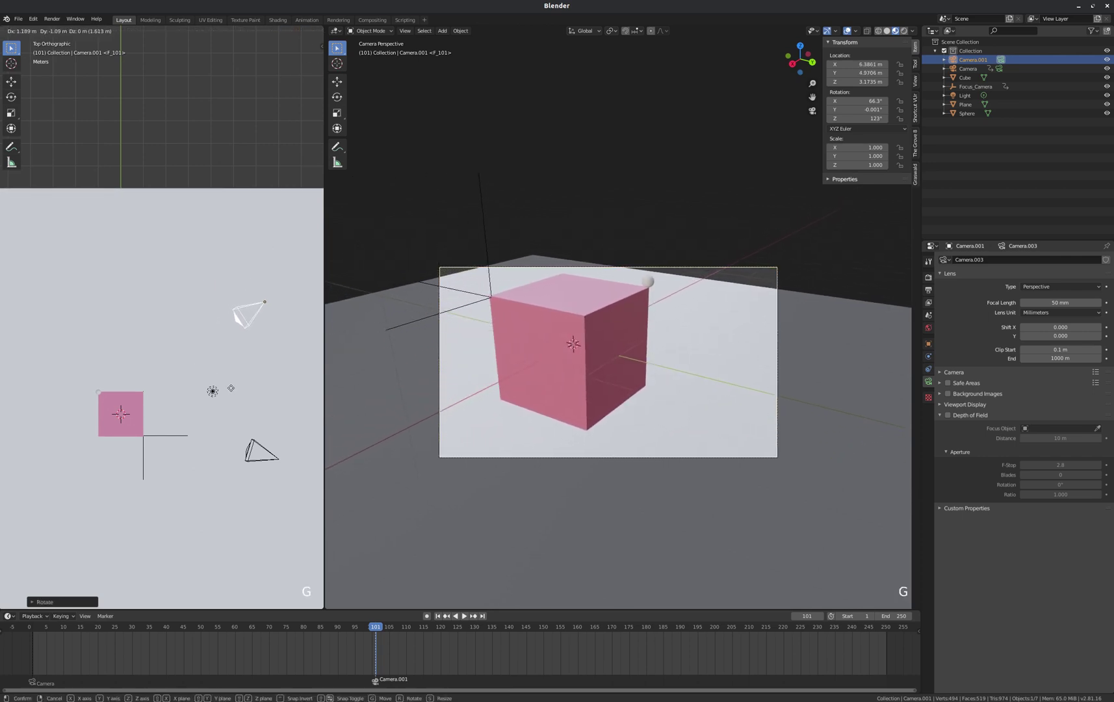
pyautogui.click(230, 388)
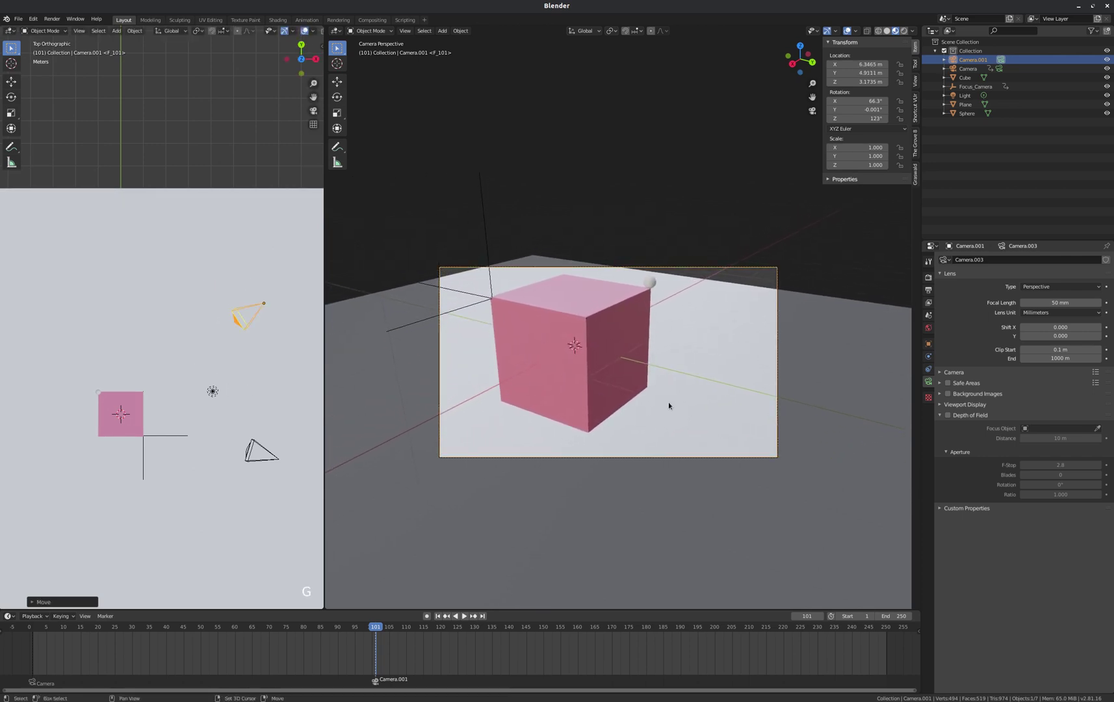
pyautogui.hotkey('shift', '`')
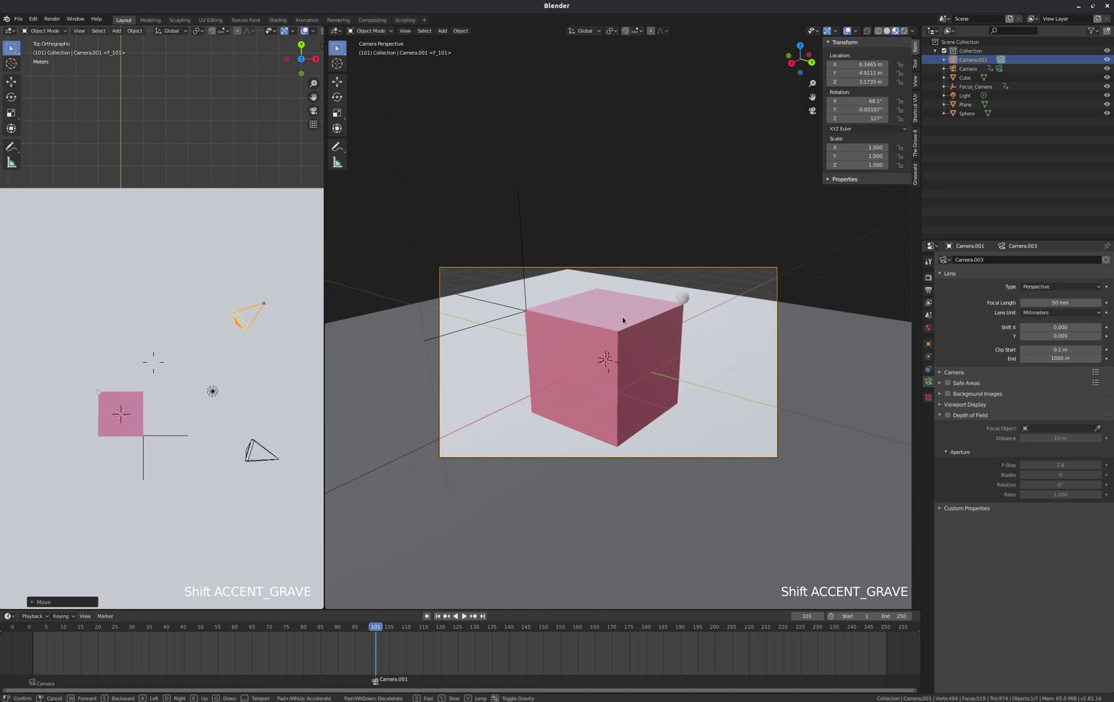
pyautogui.click(622, 316)
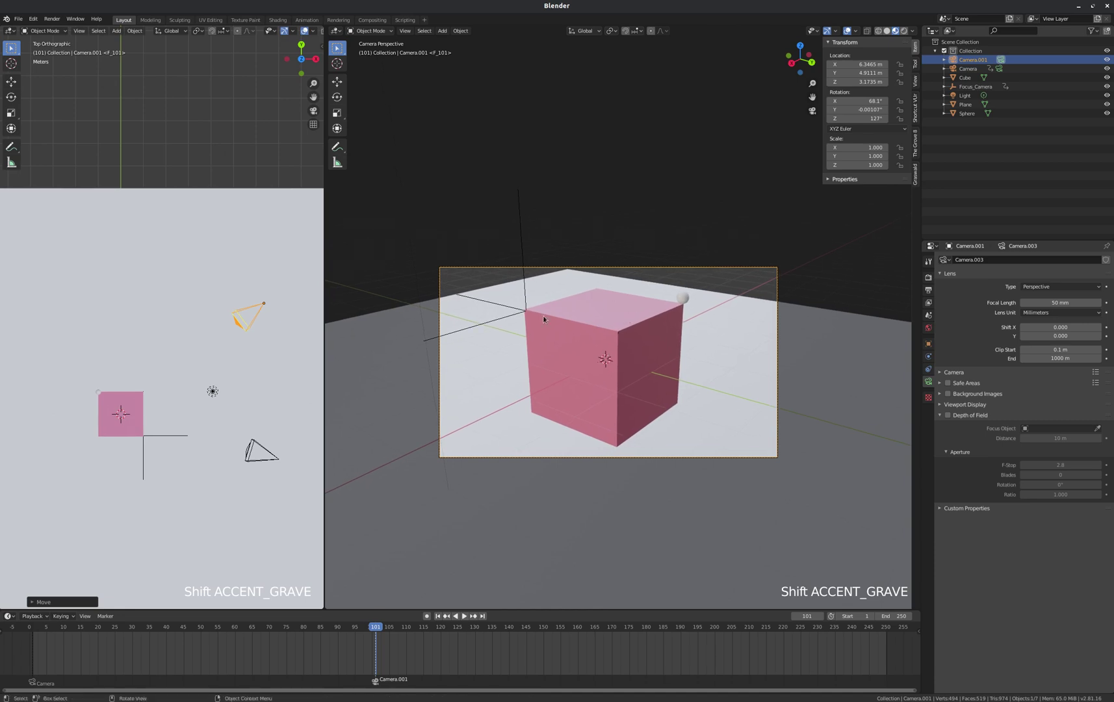
# - Play the animation from frame 1, pause around frame 178, and scrub to frame 201
pyautogui.click(438, 618)
pyautogui.click(464, 615)
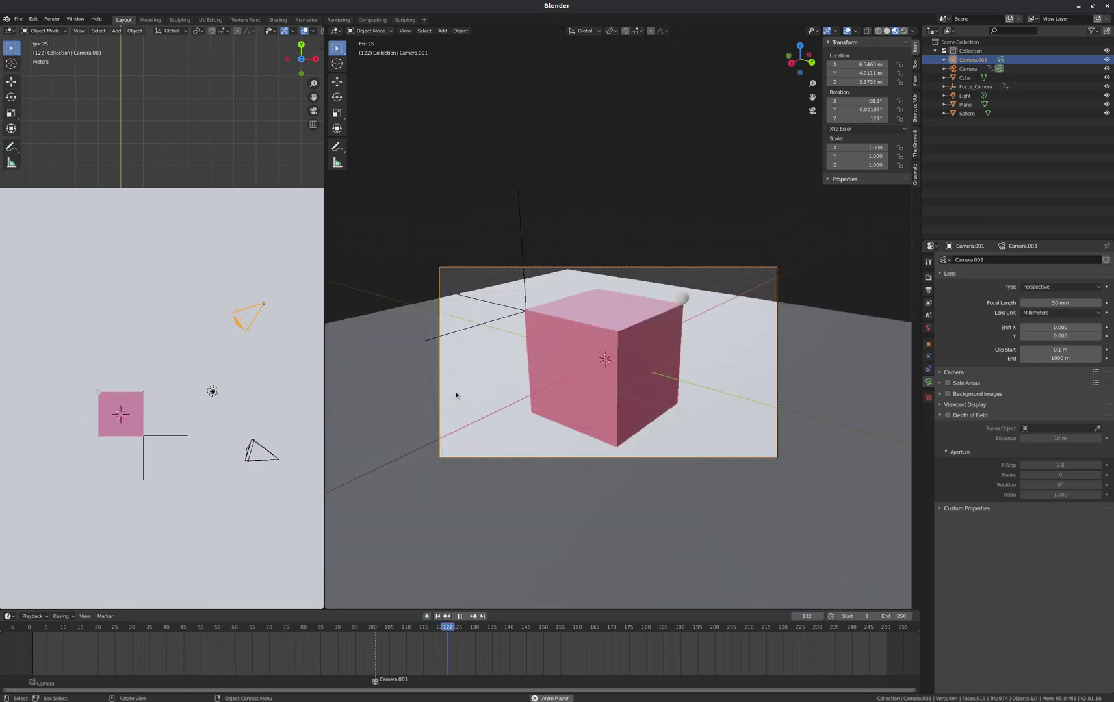
pyautogui.click(460, 615)
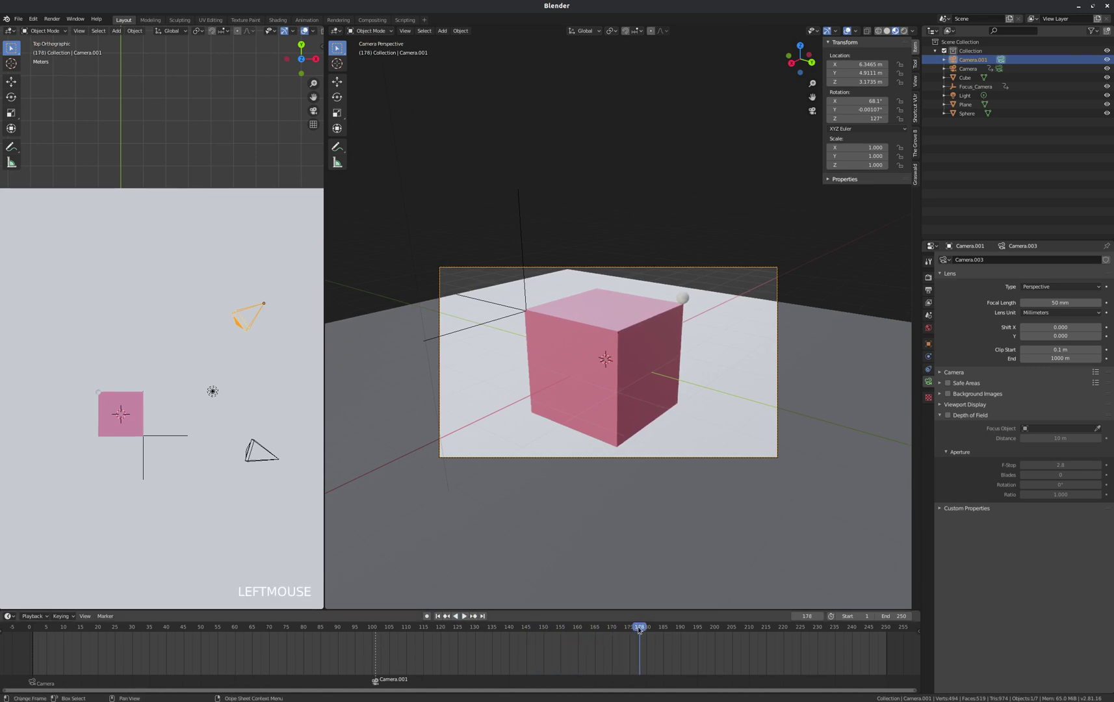
pyautogui.moveTo(639, 628); pyautogui.dragTo(713, 628)
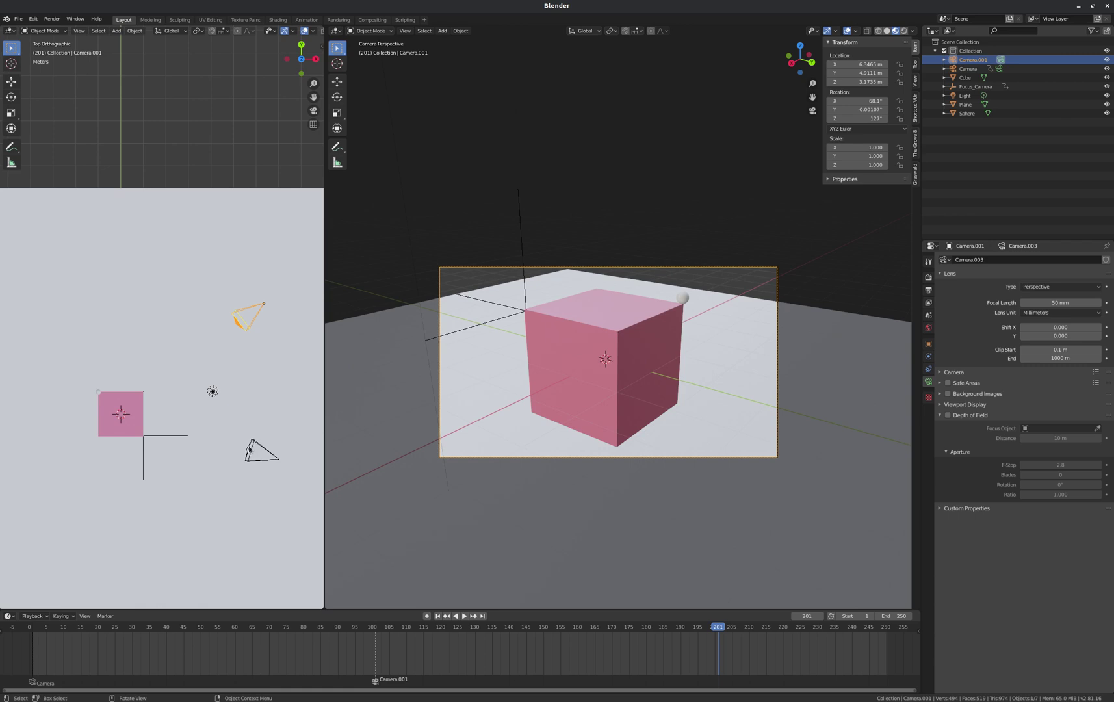
# - Add a marker at frame 201, bind the original Camera to it, then select Camera.001
pyautogui.press('m')
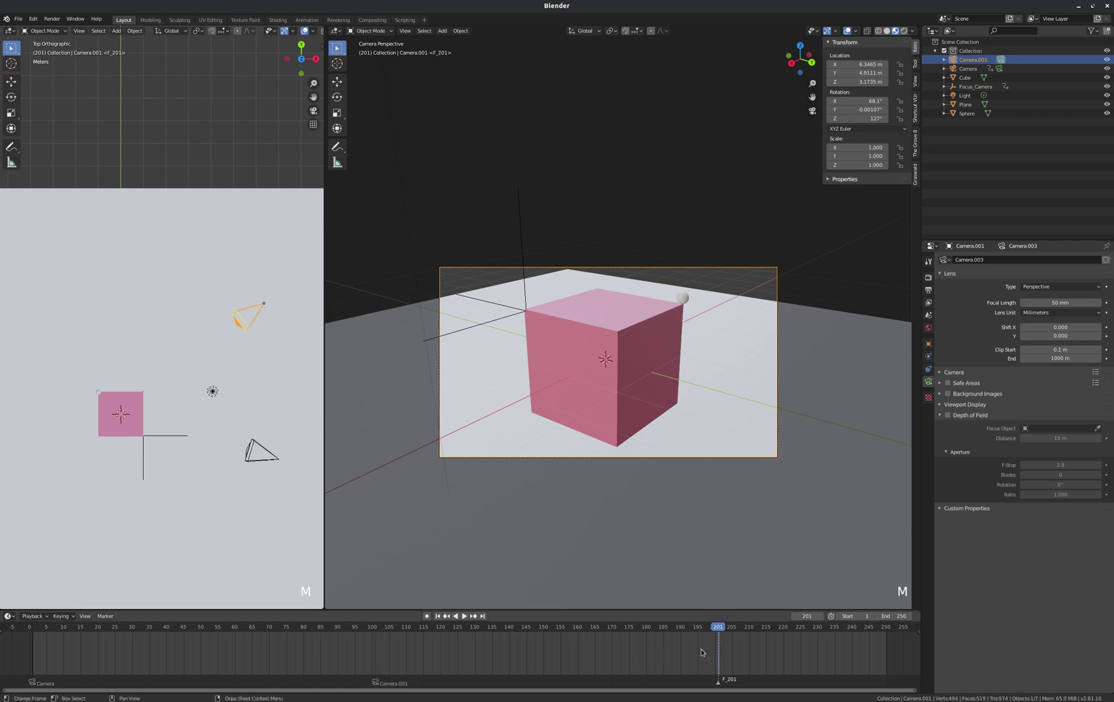
pyautogui.click(245, 455)
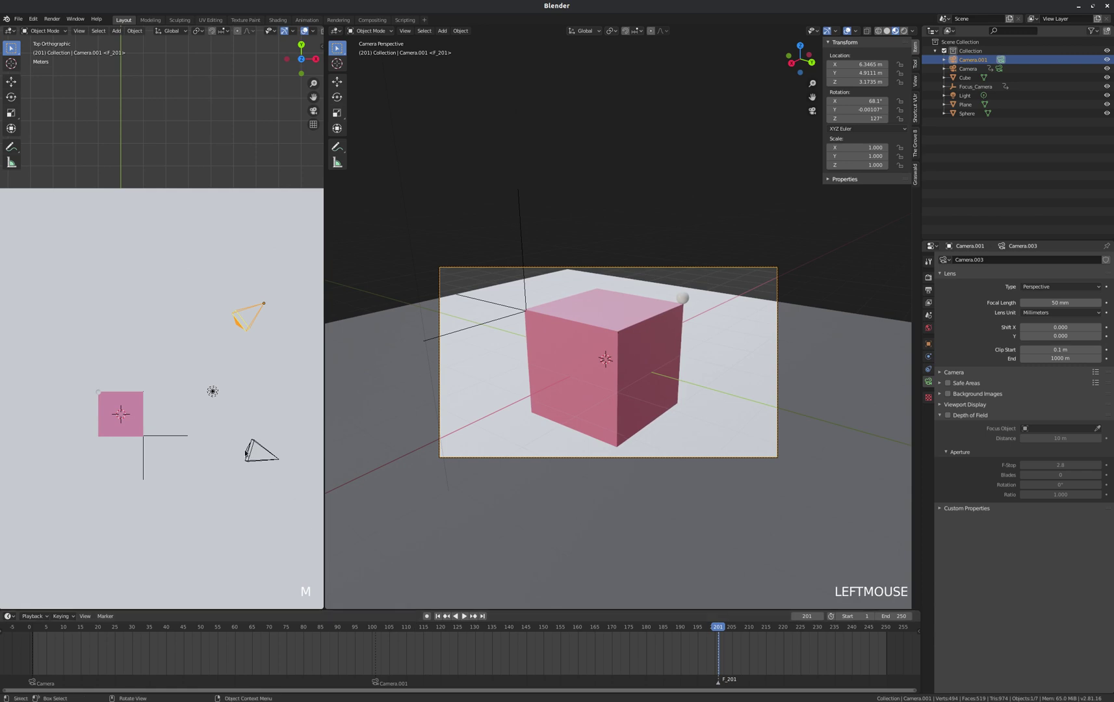
pyautogui.moveTo(277, 481); pyautogui.dragTo(183, 475, button='middle')
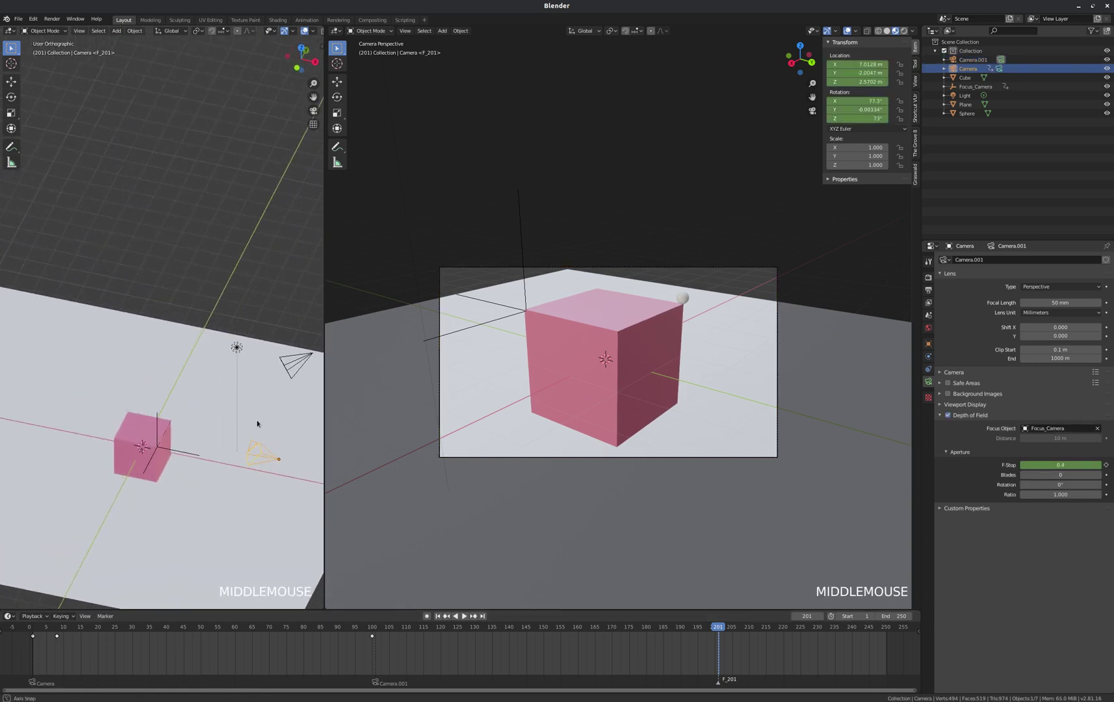
pyautogui.scroll(-3, 182, 476)
pyautogui.scroll(4, 263, 433)
pyautogui.moveTo(263, 433); pyautogui.dragTo(164, 455, button='middle')
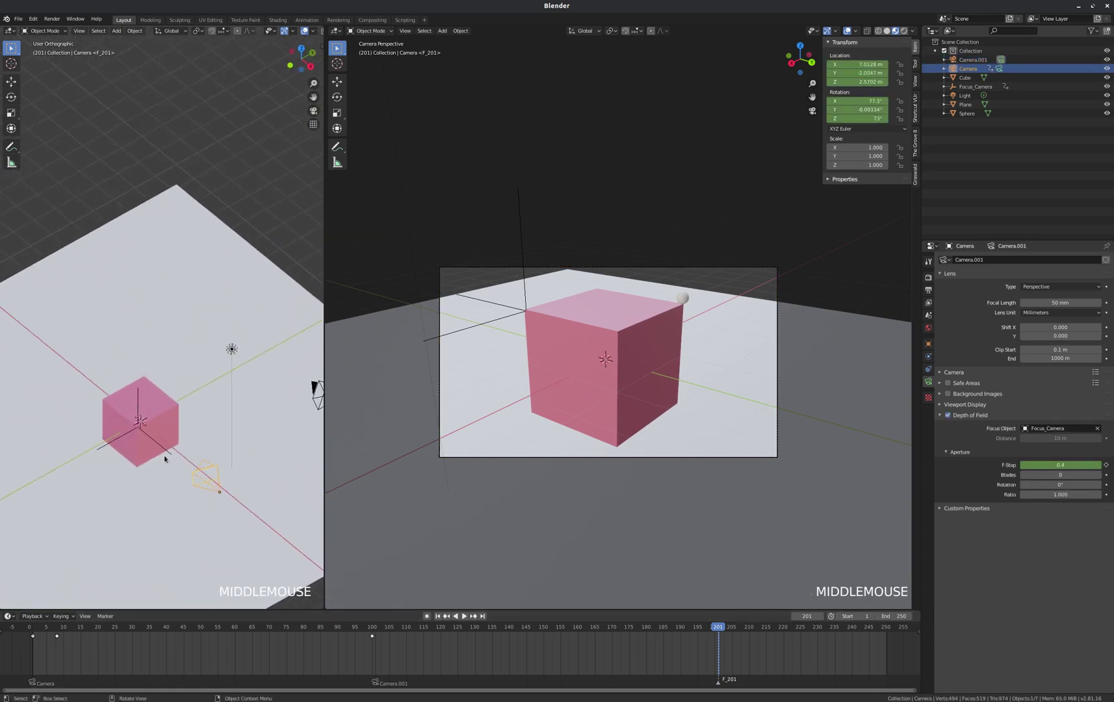
pyautogui.scroll(-3, 164, 455)
pyautogui.scroll(5, 205, 462)
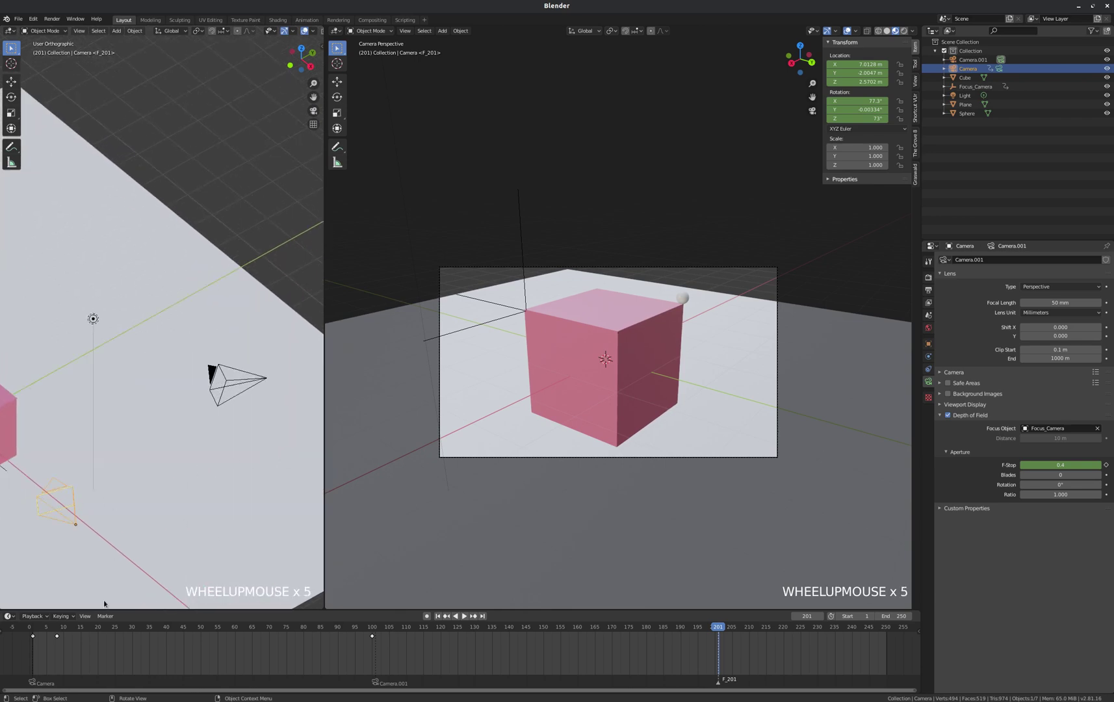
pyautogui.click(105, 615)
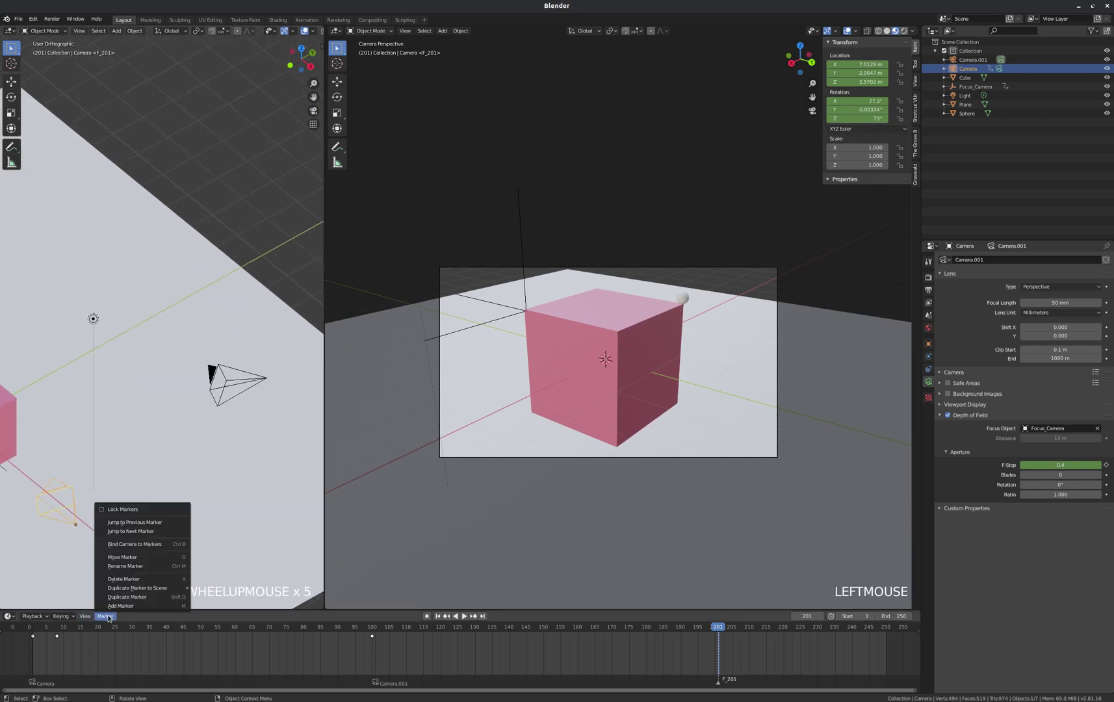
pyautogui.click(145, 545)
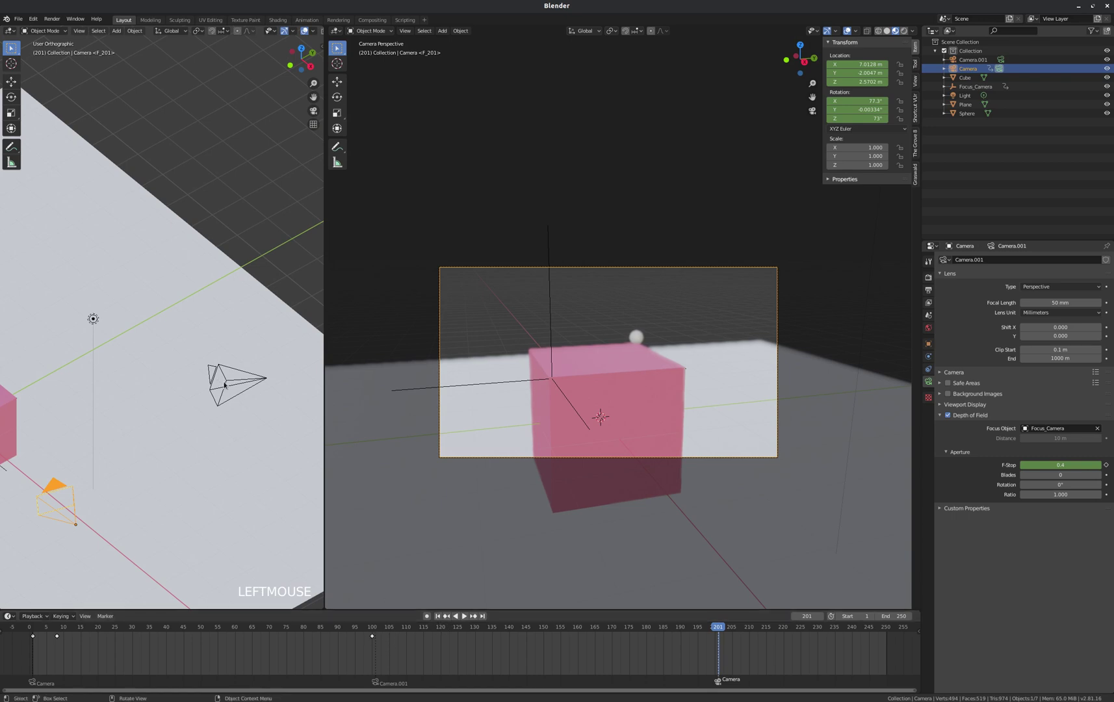
pyautogui.click(256, 388)
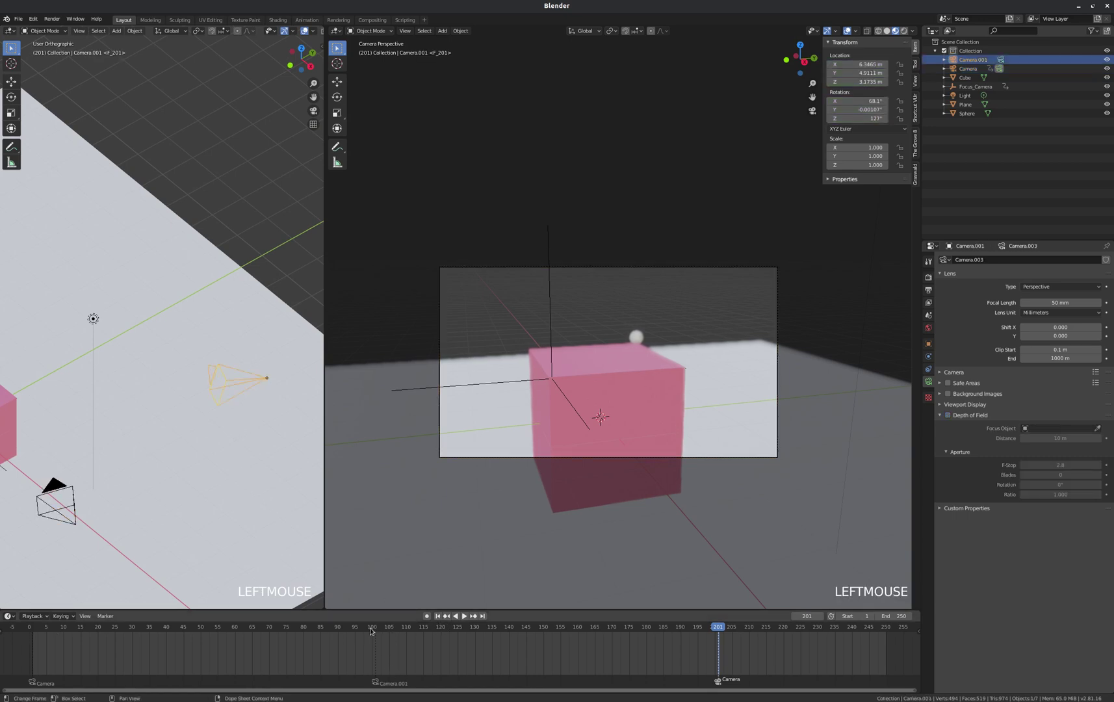
# - Keyframe Camera.001's location and rotation at frame 101
pyautogui.moveTo(371, 630)
pyautogui.mouseDown()
pyautogui.moveTo(410, 630)
pyautogui.moveTo(377, 632)
pyautogui.mouseUp()
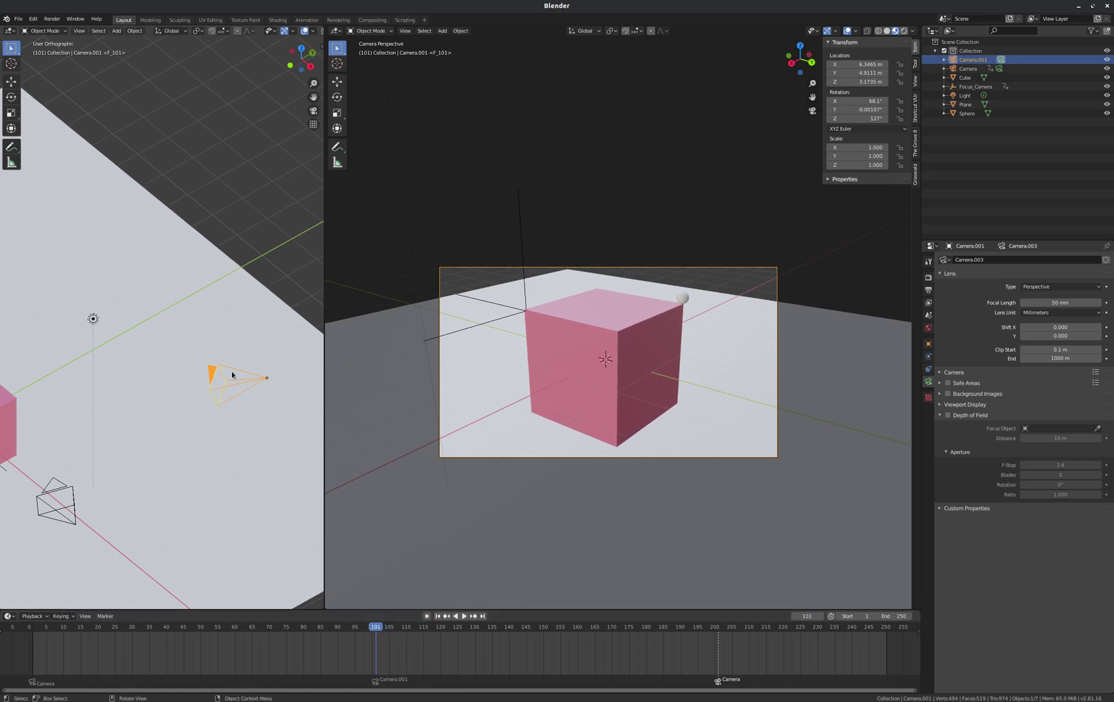
pyautogui.press('i')
pyautogui.click(209, 376)
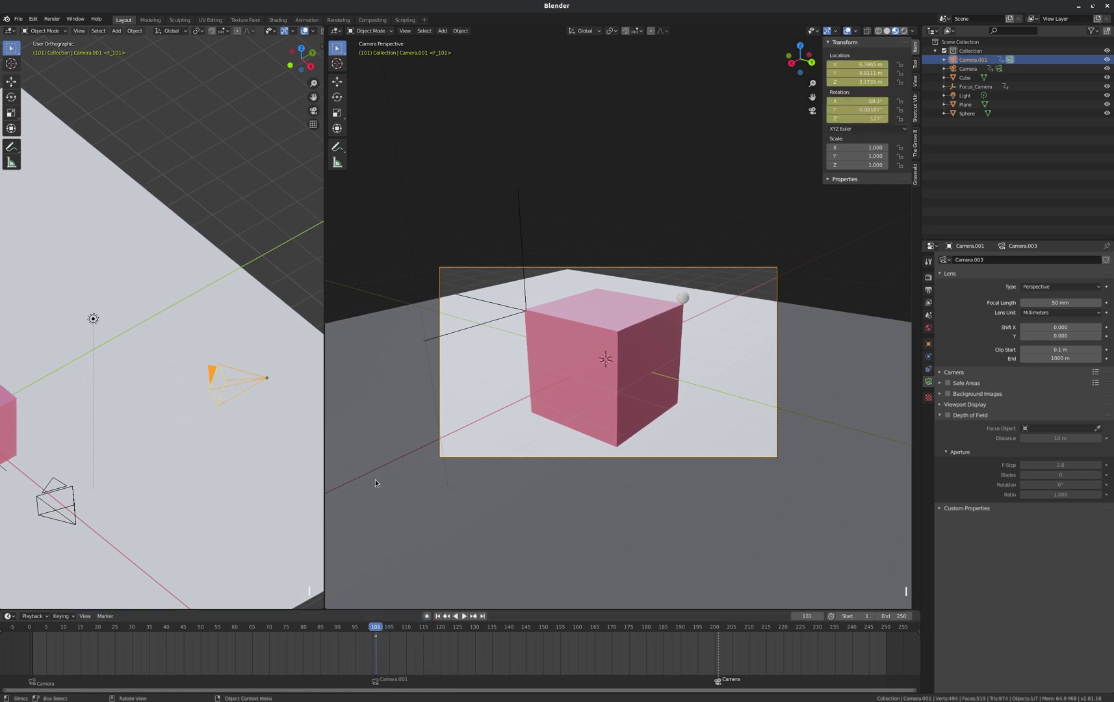
# - At frame 200, slide Camera.001 along local X to about X 4.93, Y 6.79 m and begin a Z rotation
pyautogui.moveTo(379, 631); pyautogui.dragTo(715, 635)
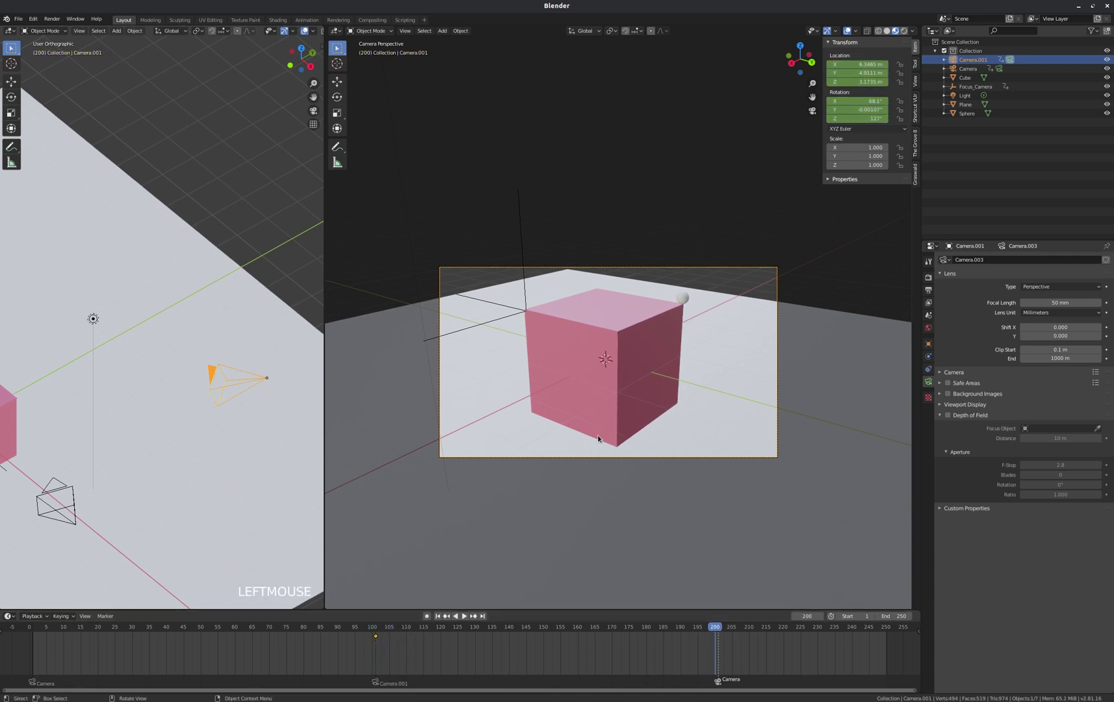
pyautogui.press('g')
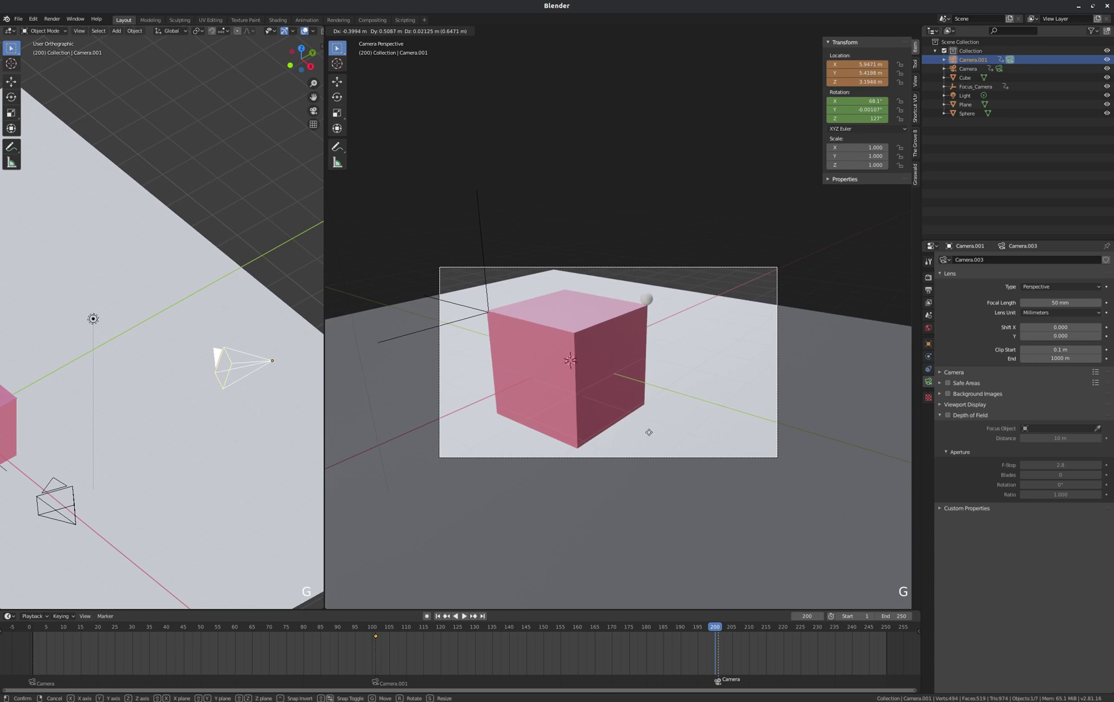
pyautogui.press('x')
pyautogui.press('x')
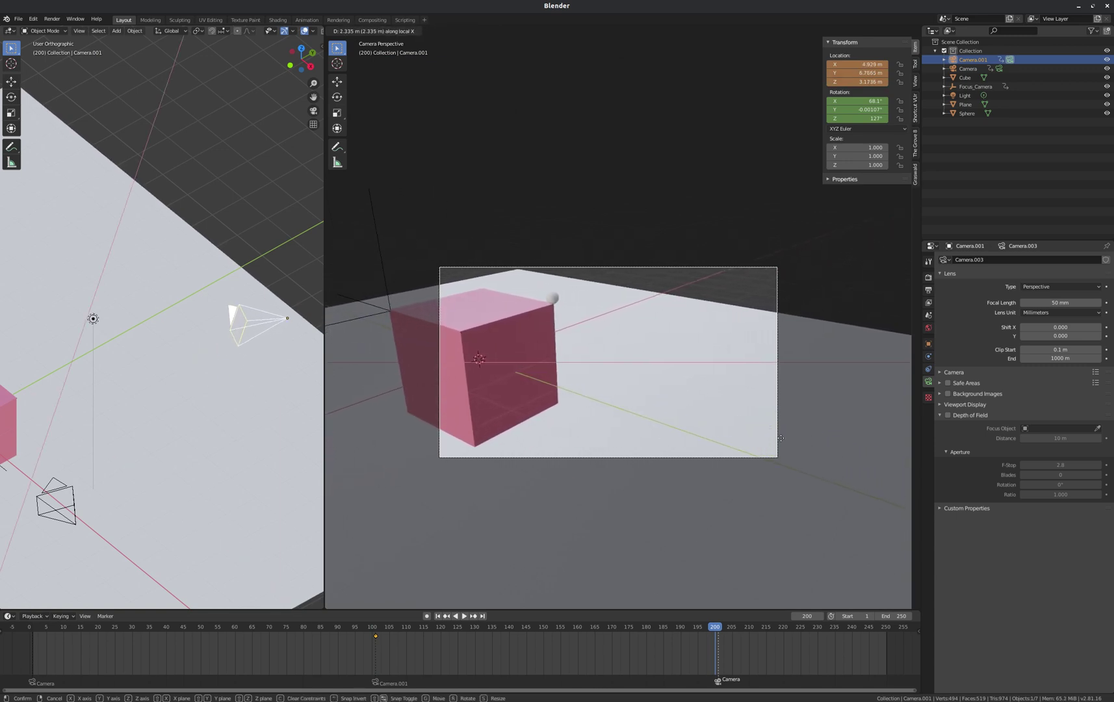
pyautogui.click(780, 438)
pyautogui.press('r')
pyautogui.press('z')
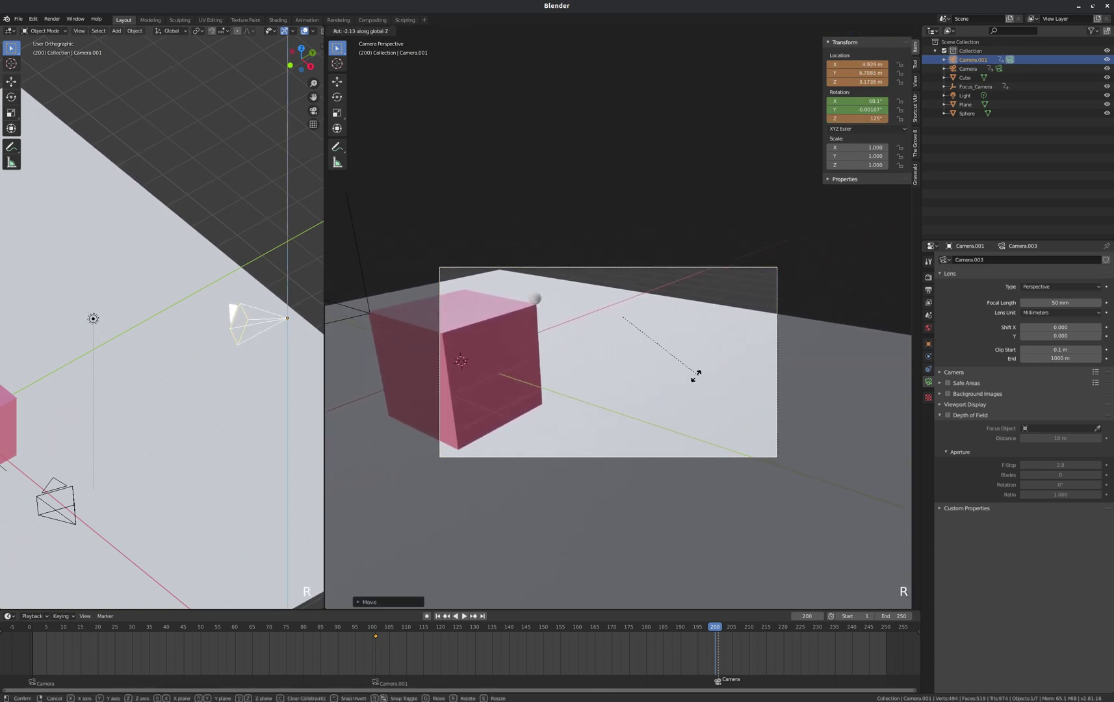
# - Keyframe Camera.001's location and 141° Z rotation at frame 200, then play the animation from the start
pyautogui.click(736, 332)
pyautogui.press('i')
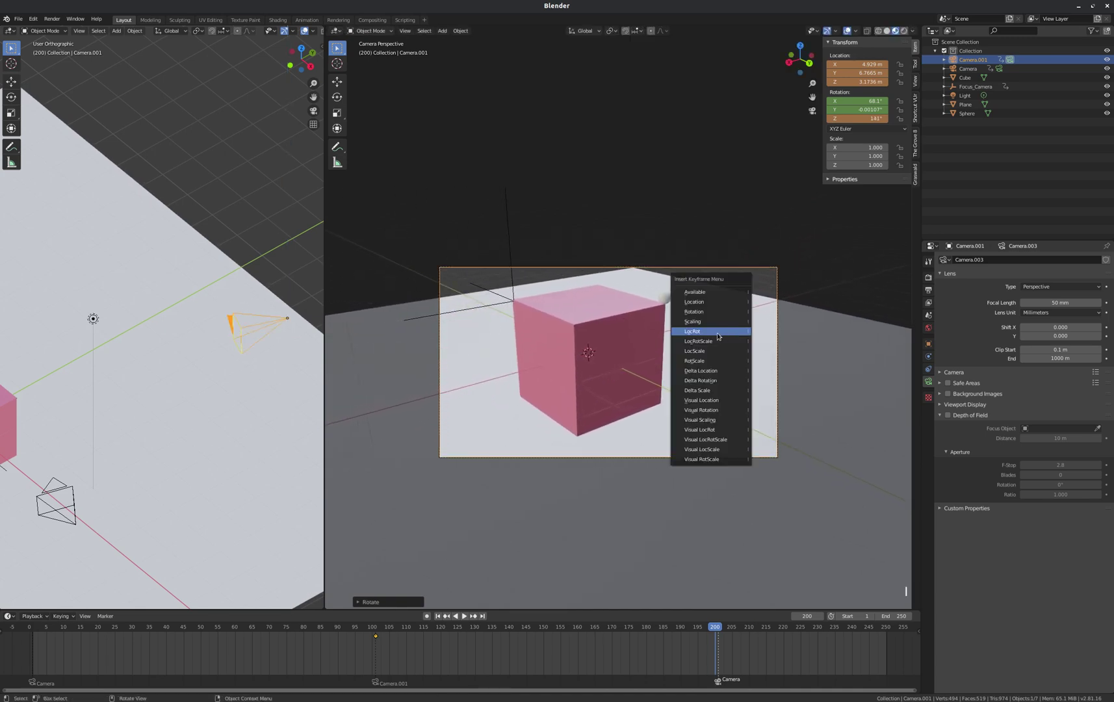
pyautogui.click(698, 334)
pyautogui.click(438, 615)
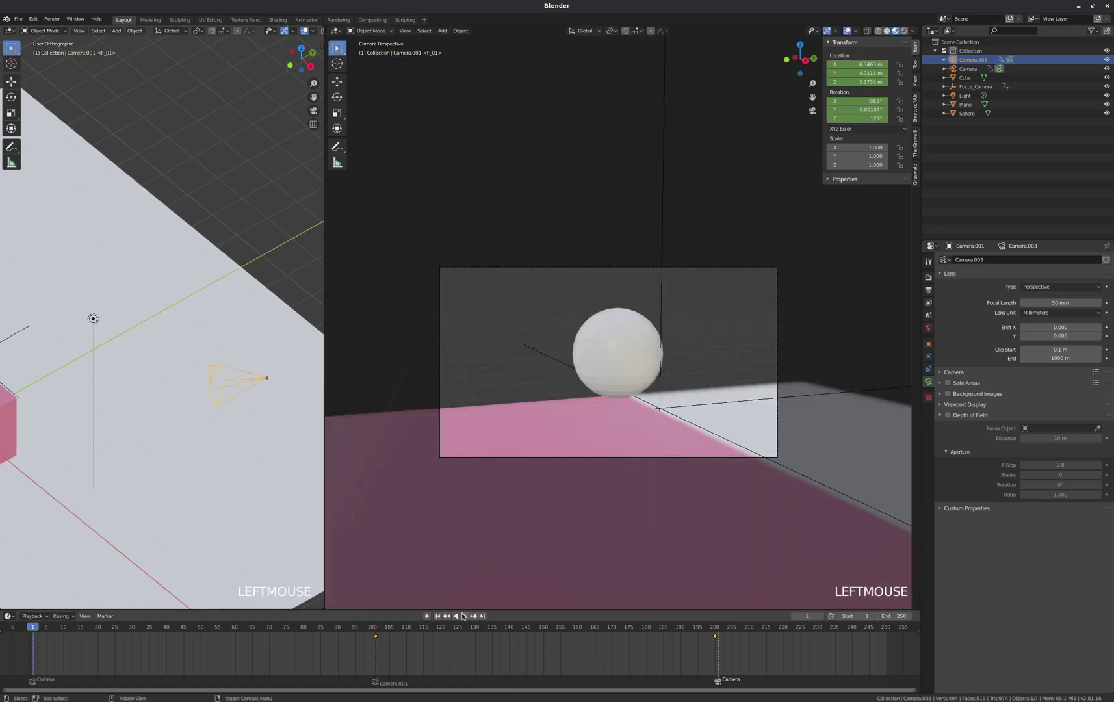
pyautogui.click(463, 616)
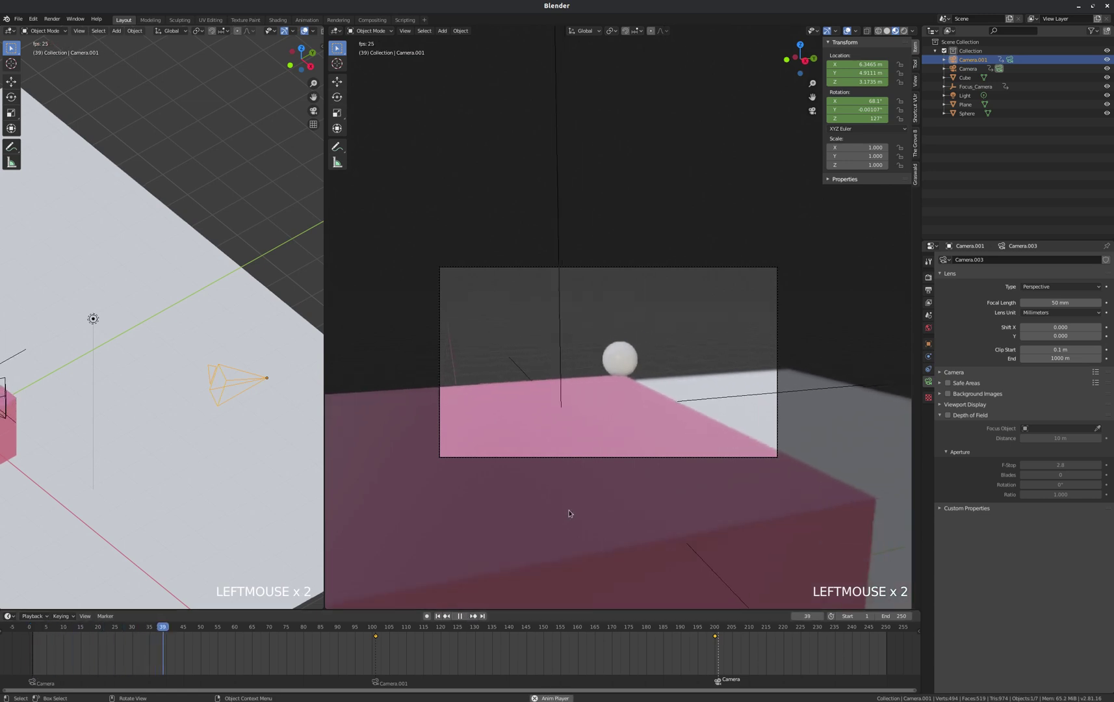